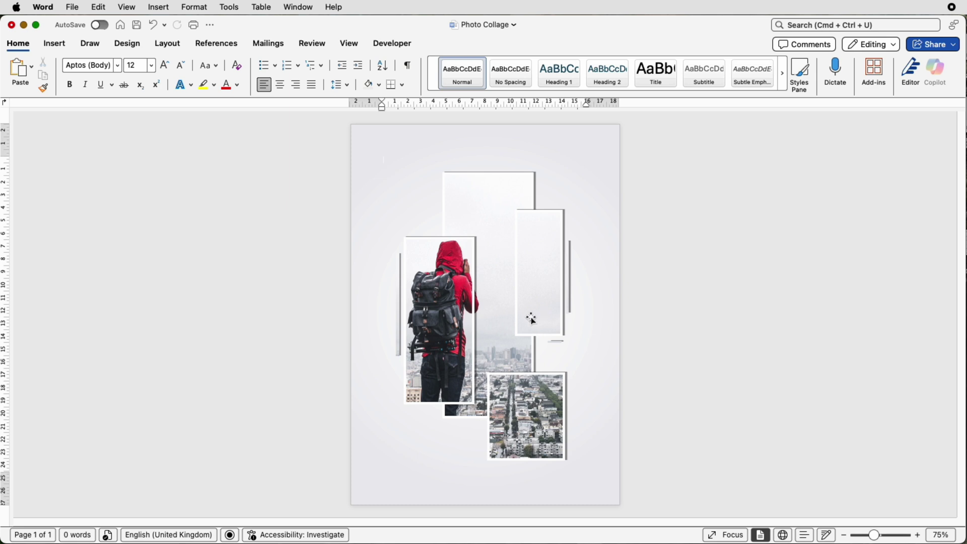
Set the Photo Collage example aside and start a new blank document, Document5.
{"action": "key", "text": "super+w"}
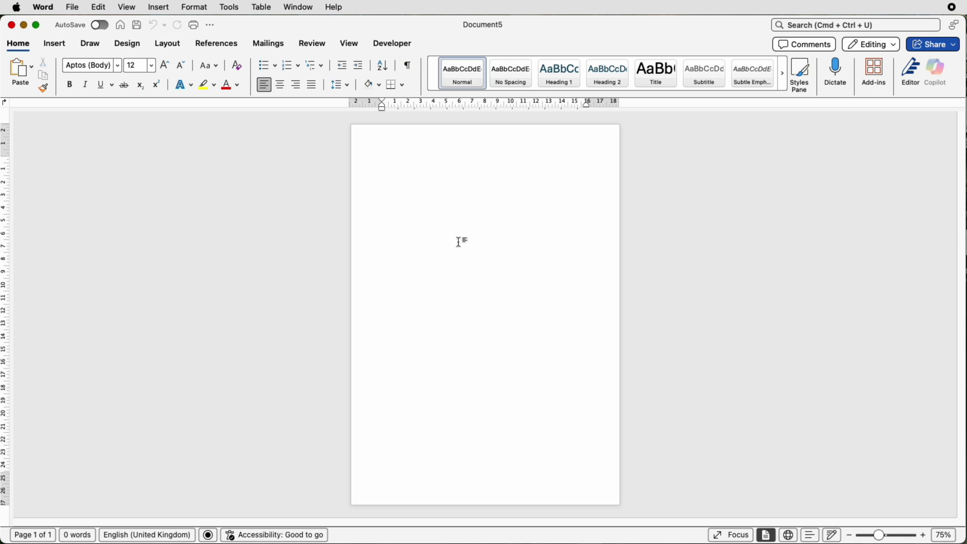
Draw a tall Rectangle shape, about 14.49 cm by 6.07 cm, and nudge it slightly up.
{"action": "left_click", "coordinate": [55, 44]}
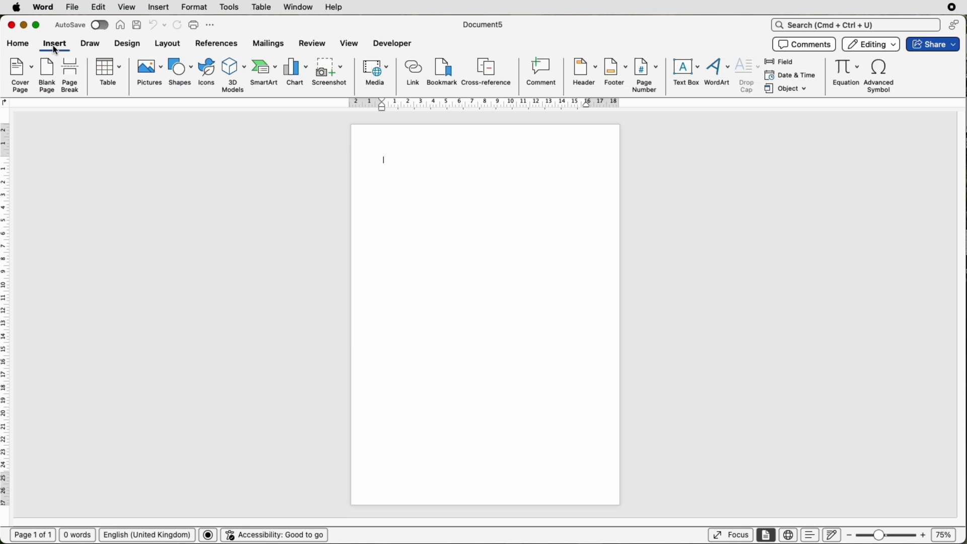
{"action": "left_click", "coordinate": [193, 74]}
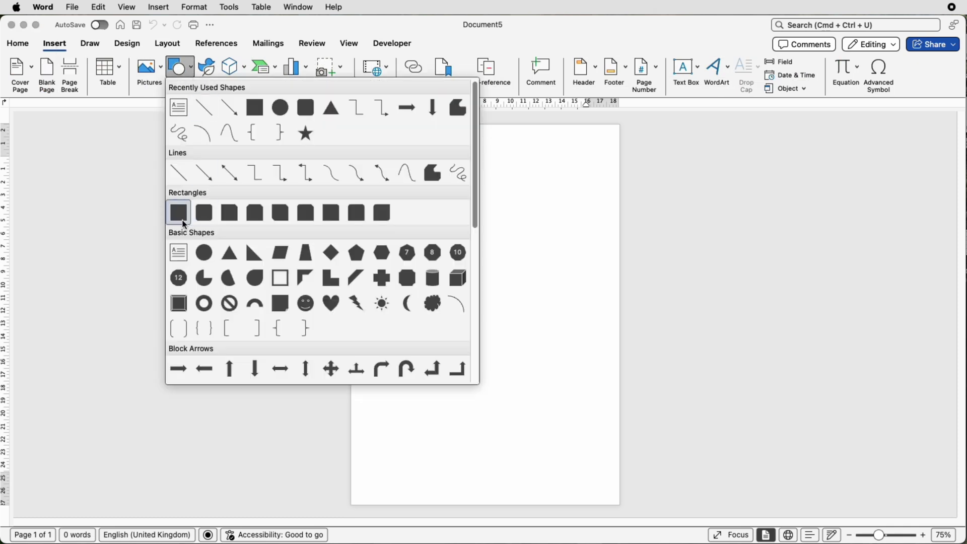
{"action": "left_click", "coordinate": [179, 213]}
{"action": "left_click_drag", "start_coordinate": [447, 208], "coordinate": [520, 378]}
{"action": "left_click_drag", "start_coordinate": [488, 331], "coordinate": [490, 312]}
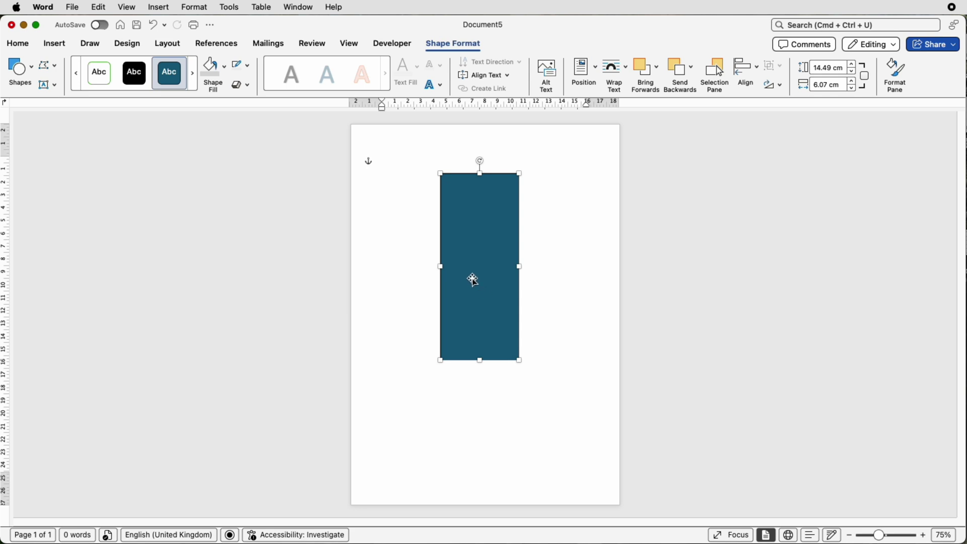
Duplicate the rectangle offset down-right and shrink two copies into small boxes near the bottom.
{"action": "left_click_drag", "start_coordinate": [472, 279], "coordinate": [527, 424]}
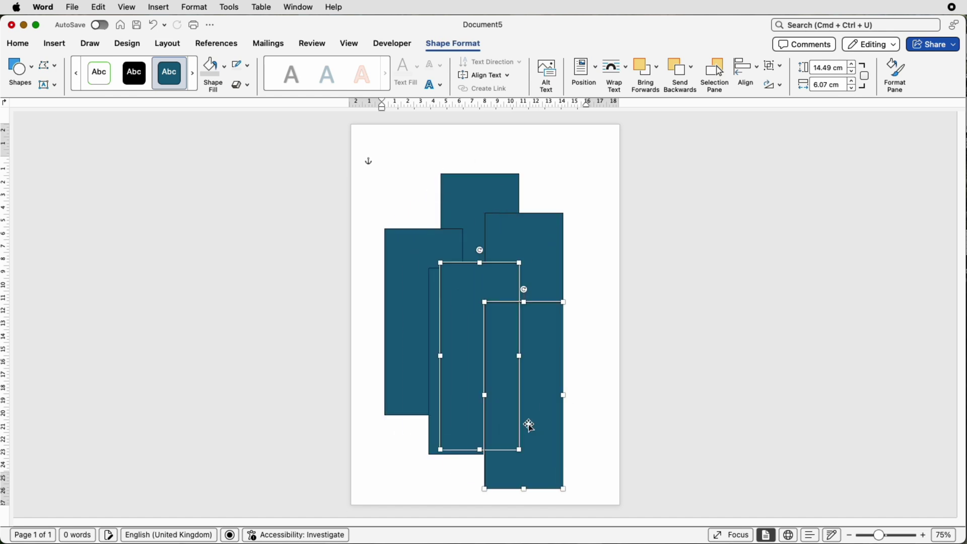
{"action": "left_click", "coordinate": [576, 165]}
{"action": "left_click", "coordinate": [532, 320]}
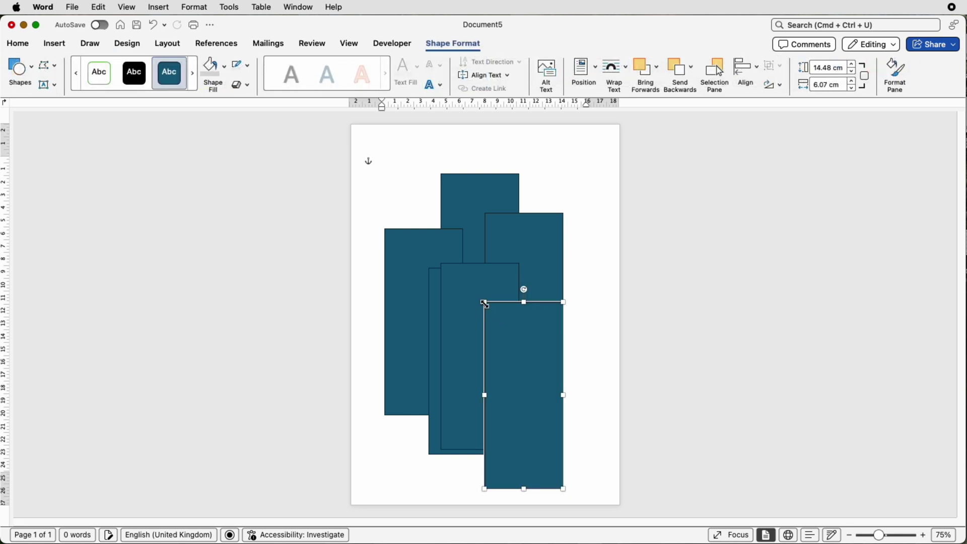
{"action": "left_click_drag", "start_coordinate": [484, 302], "coordinate": [566, 467]}
{"action": "left_click", "coordinate": [439, 263]}
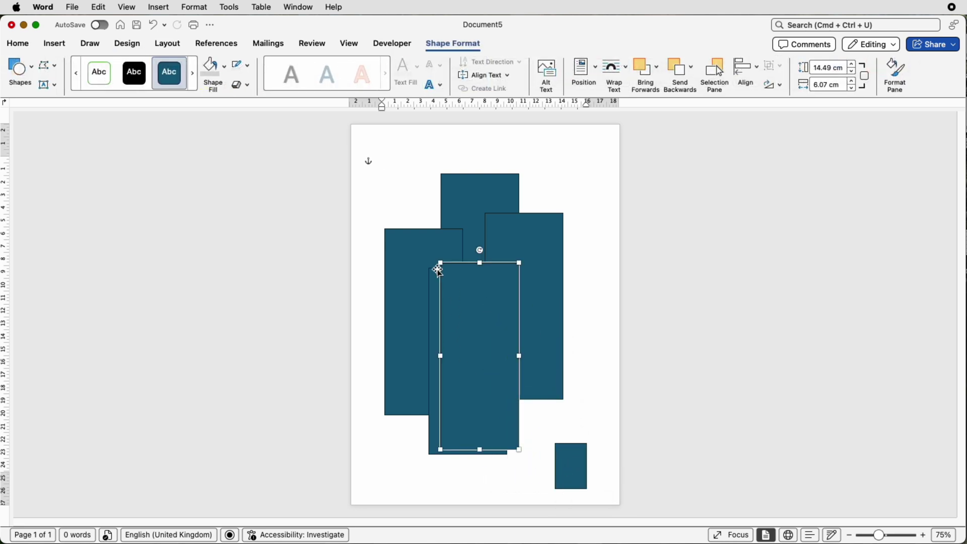
{"action": "left_click_drag", "start_coordinate": [440, 263], "coordinate": [524, 454]}
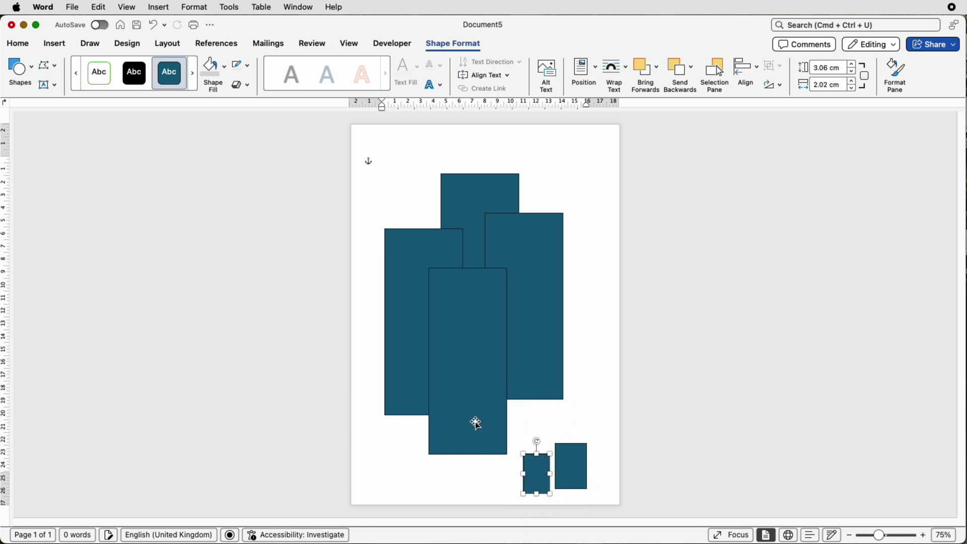
Resize the right rectangle into a near-square box beside the tall rectangle.
{"action": "left_click", "coordinate": [487, 401]}
{"action": "left_click_drag", "start_coordinate": [487, 396], "coordinate": [494, 285]}
{"action": "left_click_drag", "start_coordinate": [521, 256], "coordinate": [480, 380]}
{"action": "left_click", "coordinate": [486, 345]}
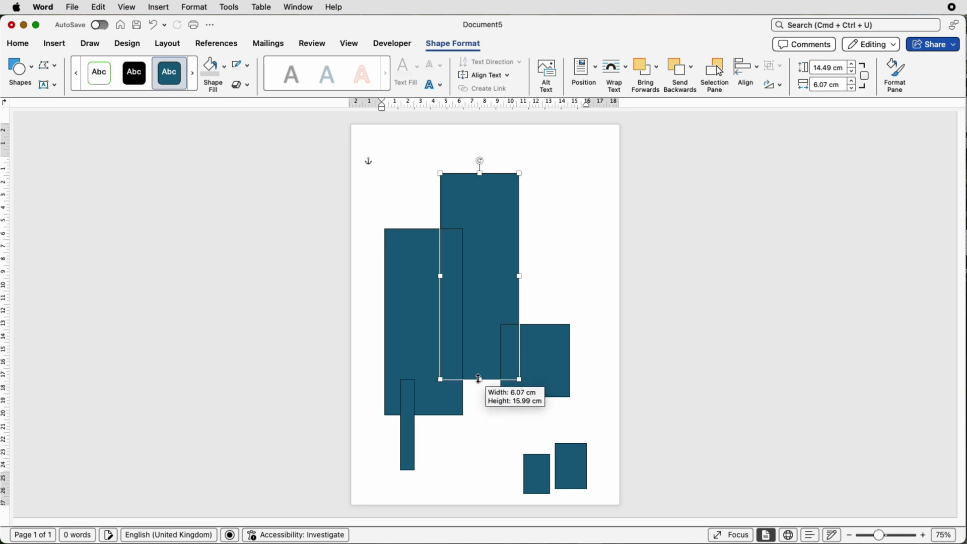
Shorten the left rectangle to 8.75 cm, narrow it, and reposition the bar and square.
{"action": "left_click", "coordinate": [426, 328]}
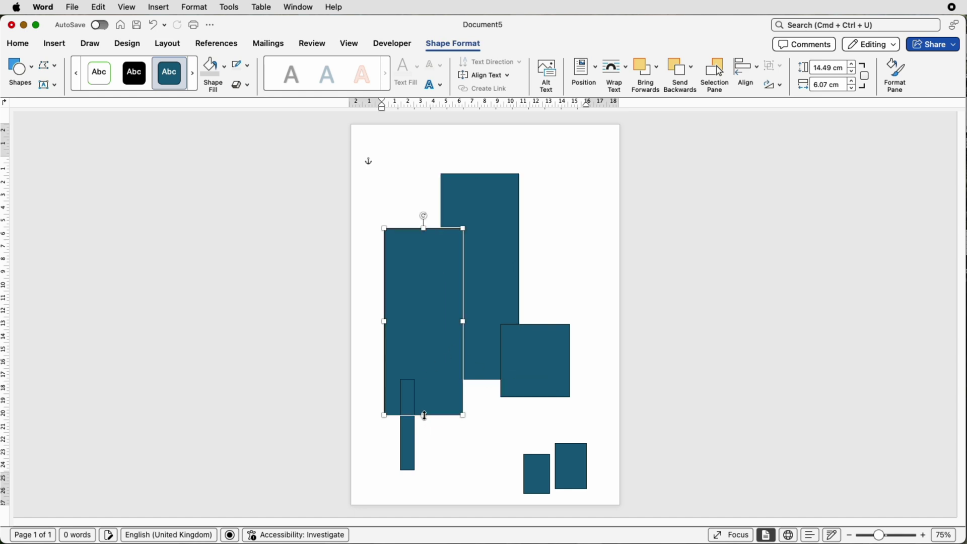
{"action": "left_click_drag", "start_coordinate": [425, 415], "coordinate": [424, 341]}
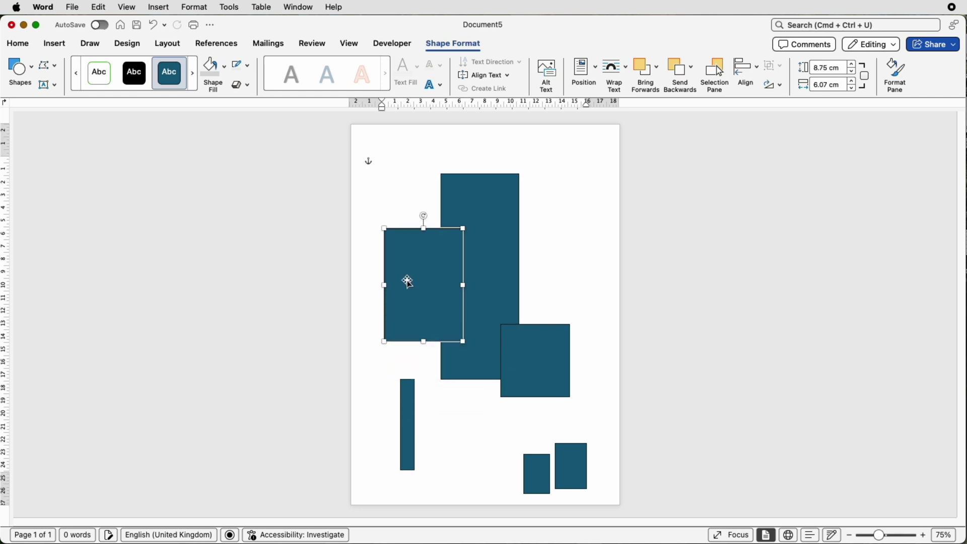
{"action": "left_click_drag", "start_coordinate": [384, 285], "coordinate": [406, 285]}
{"action": "left_click_drag", "start_coordinate": [408, 390], "coordinate": [530, 238]}
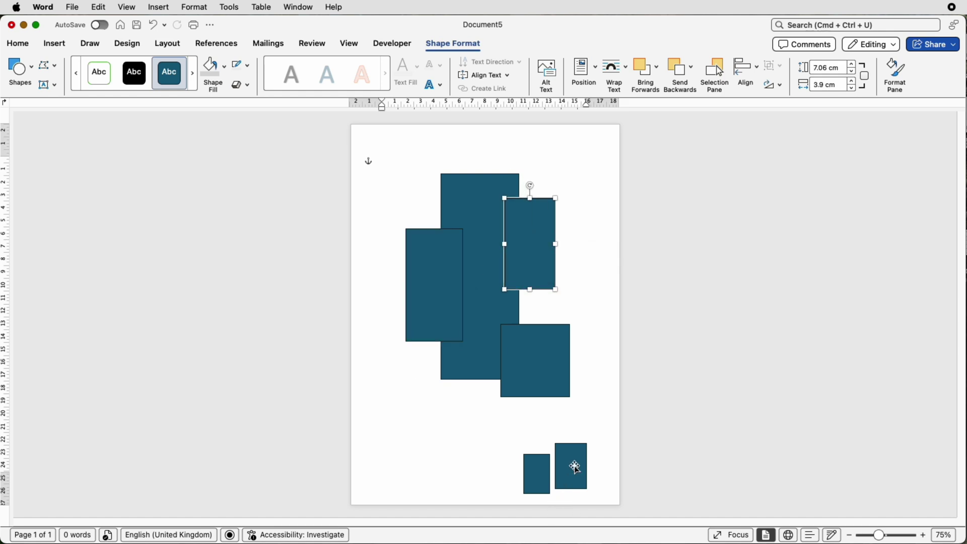
{"action": "left_click_drag", "start_coordinate": [530, 393], "coordinate": [531, 409]}
Lengthen the tall rectangle, enlarge the square, and shape a thin bar beside the right panel.
{"action": "left_click", "coordinate": [483, 375]}
{"action": "left_click_drag", "start_coordinate": [479, 379], "coordinate": [479, 396]}
{"action": "left_click", "coordinate": [550, 389]}
{"action": "left_click_drag", "start_coordinate": [569, 416], "coordinate": [568, 426]}
{"action": "left_click_drag", "start_coordinate": [568, 451], "coordinate": [569, 278]}
{"action": "left_click_drag", "start_coordinate": [569, 232], "coordinate": [565, 245]}
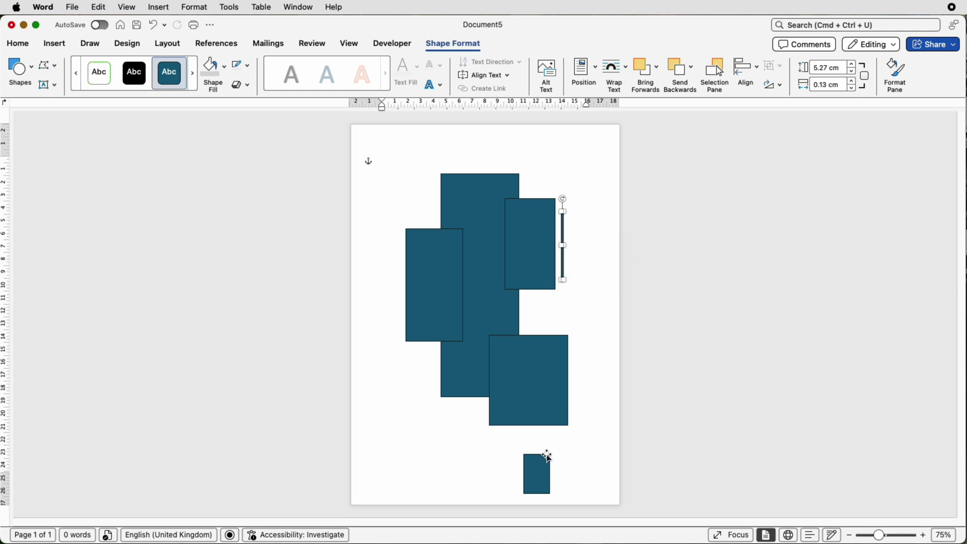
Copy a small rectangle beside the left panel and make it a thin, taller bar.
{"action": "left_click_drag", "start_coordinate": [537, 471], "coordinate": [587, 306]}
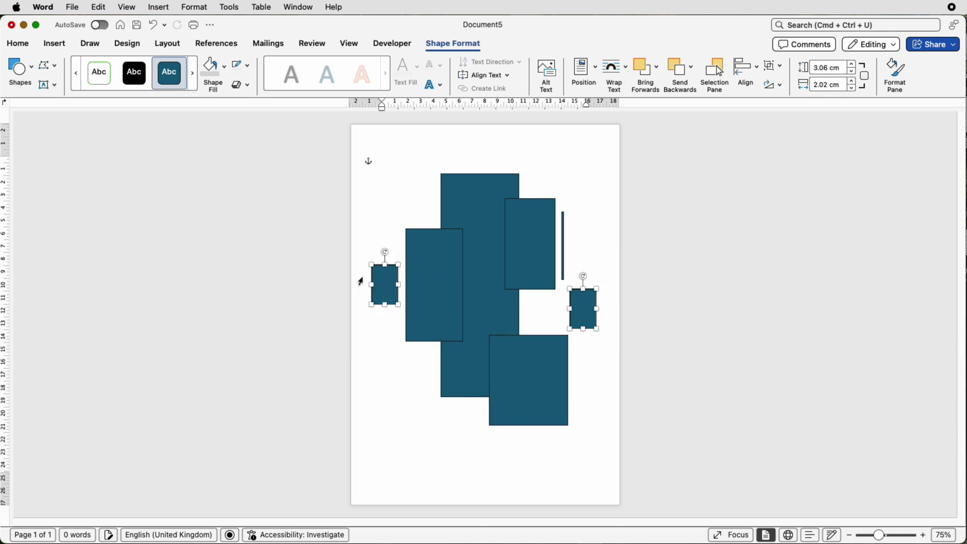
{"action": "left_click", "coordinate": [386, 321]}
{"action": "left_click", "coordinate": [385, 285]}
{"action": "left_click_drag", "start_coordinate": [371, 285], "coordinate": [395, 252]}
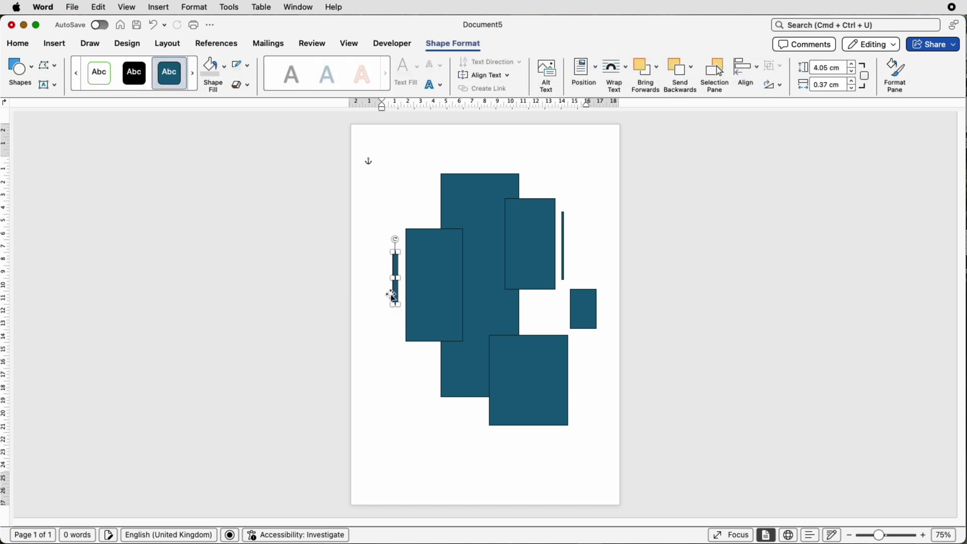
{"action": "mouse_move", "coordinate": [392, 304]}
{"action": "left_mouse_down"}
{"action": "mouse_move", "coordinate": [394, 324]}
{"action": "mouse_move", "coordinate": [400, 302]}
{"action": "left_mouse_up"}
Flatten the right small box into a short horizontal bar and set the left bar's width to 0.3 cm.
{"action": "left_click", "coordinate": [583, 309]}
{"action": "left_click_drag", "start_coordinate": [583, 289], "coordinate": [550, 305]}
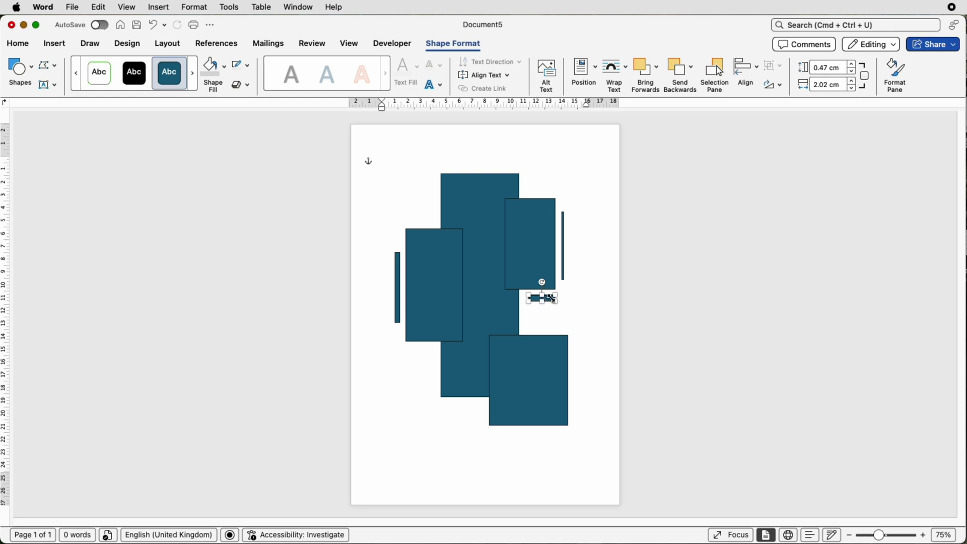
{"action": "left_click", "coordinate": [398, 293]}
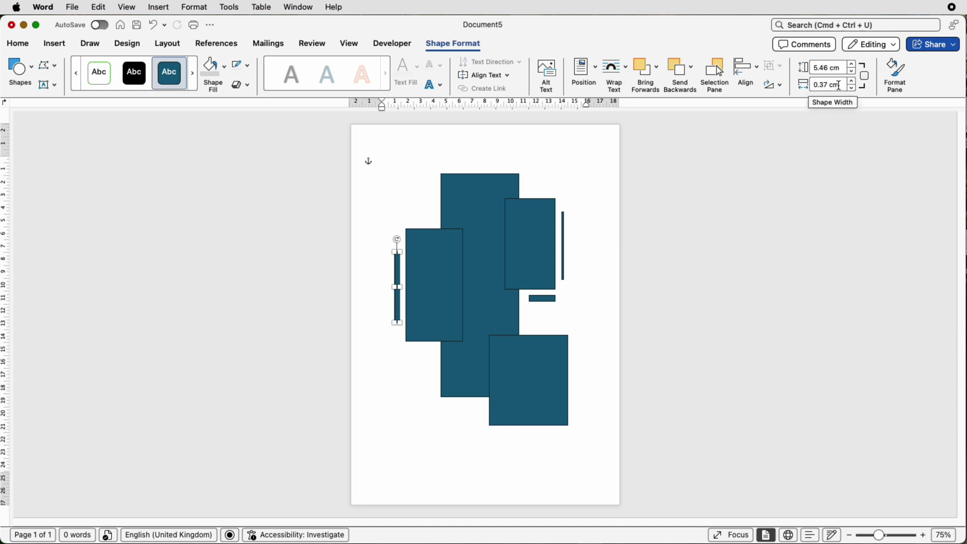
{"action": "left_click_drag", "start_coordinate": [840, 84], "coordinate": [817, 84]}
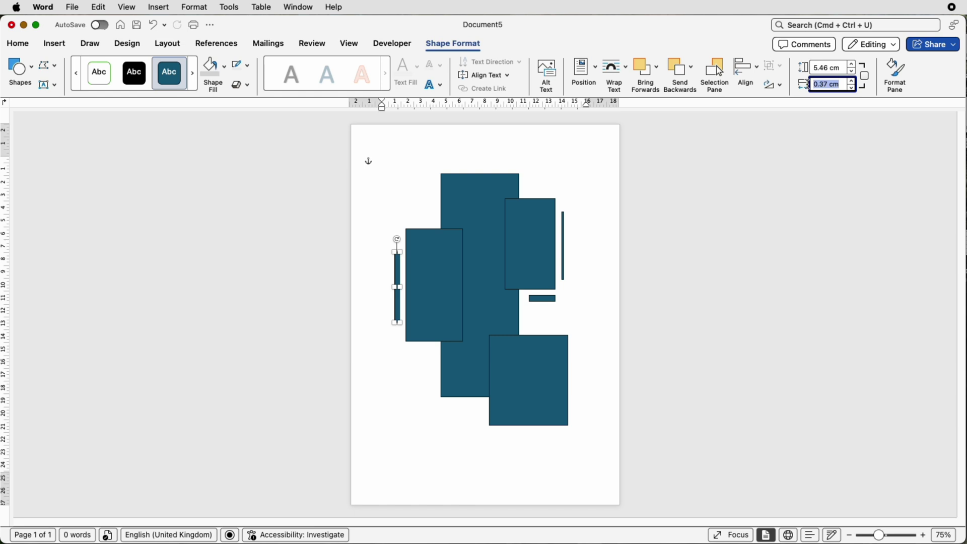
{"action": "type", "text": "0.3"}
{"action": "key", "text": "Return"}
Set the right bar's width and the short horizontal bar's height to 0.3 cm.
{"action": "left_click", "coordinate": [563, 225]}
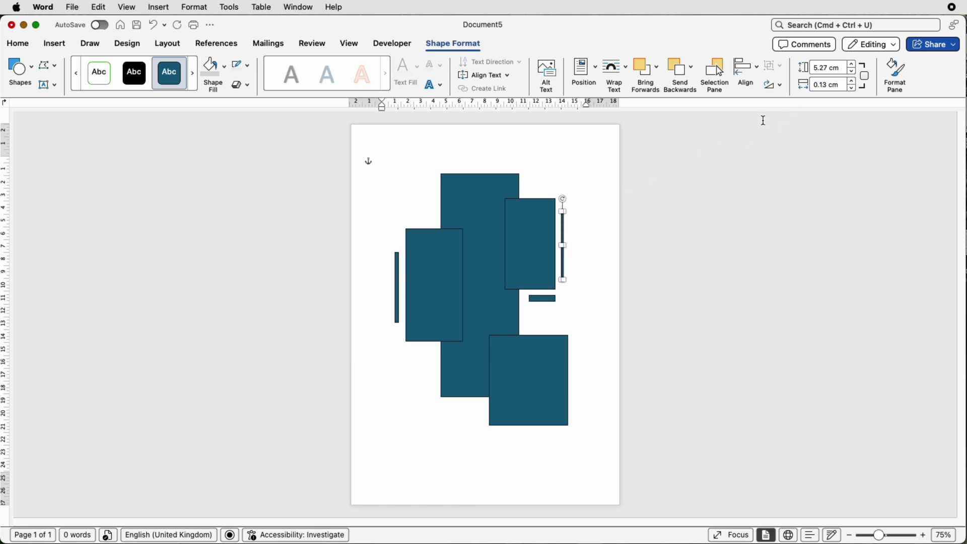
{"action": "left_click_drag", "start_coordinate": [841, 85], "coordinate": [816, 86]}
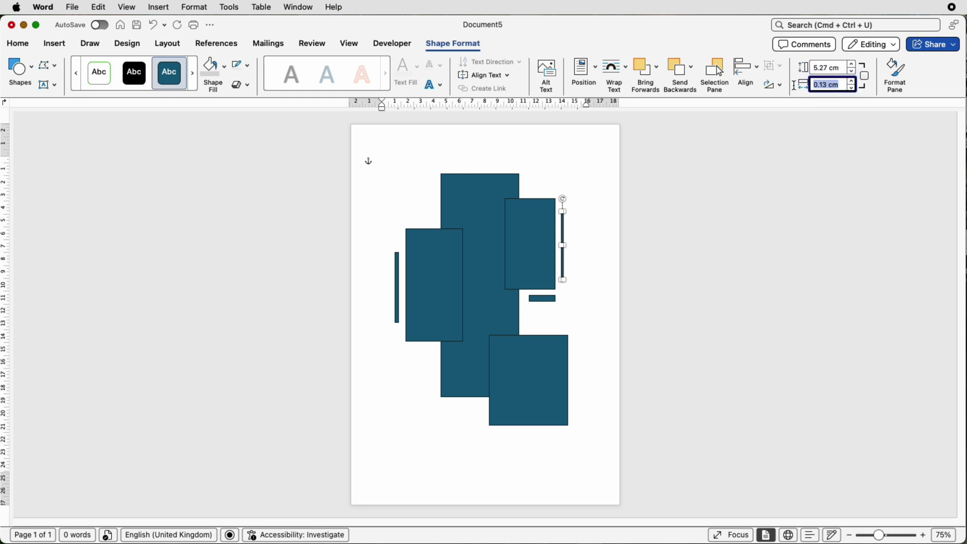
{"action": "type", "text": "0.3"}
{"action": "key", "text": "Return"}
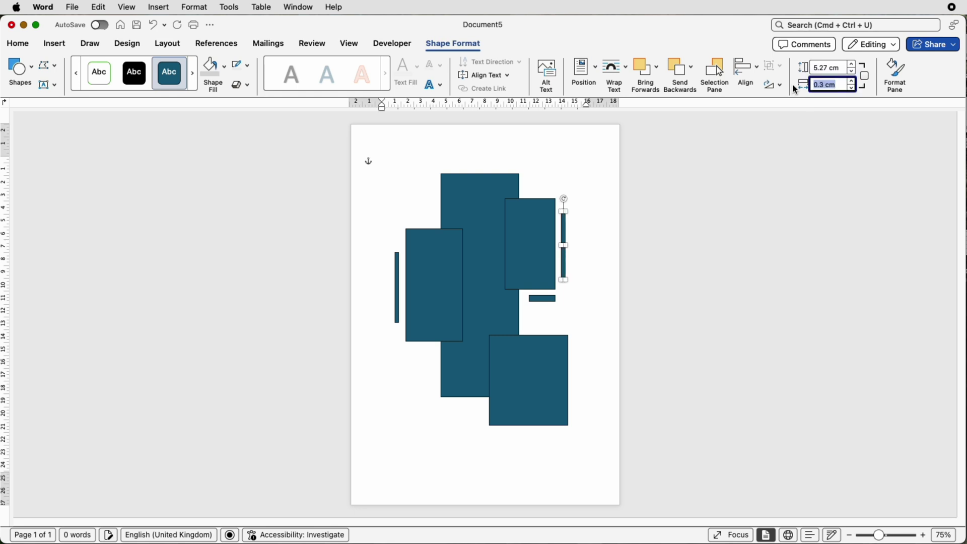
{"action": "left_click", "coordinate": [539, 298]}
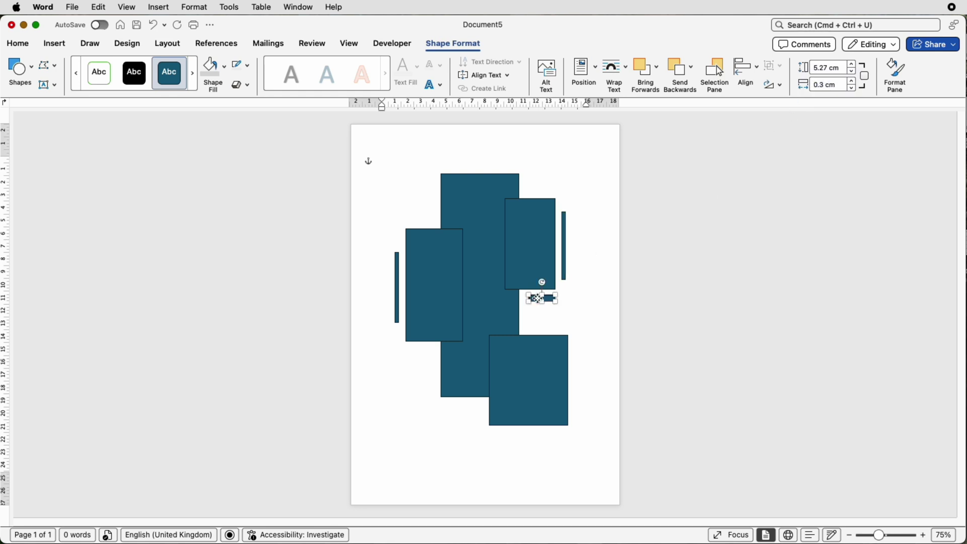
{"action": "left_click", "coordinate": [841, 68]}
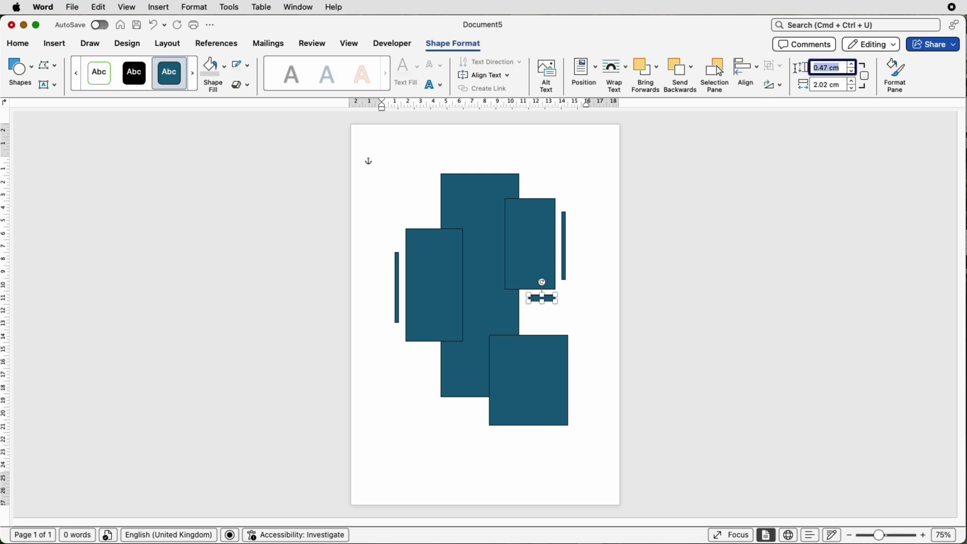
{"action": "type", "text": "0.3"}
{"action": "key", "text": "Return"}
{"action": "left_click", "coordinate": [591, 271]}
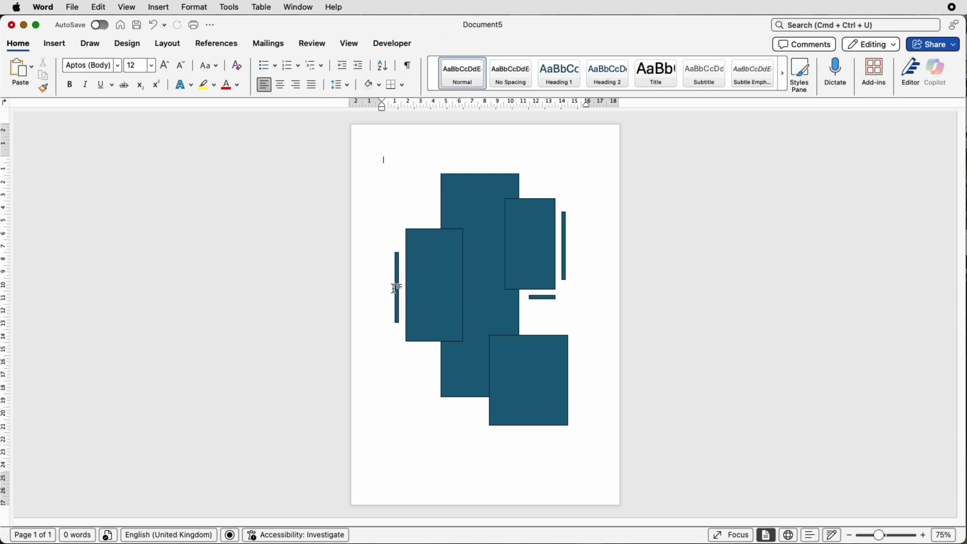
Align the thin left and right bars to the middle of their adjacent rectangles.
{"action": "left_click", "coordinate": [423, 289]}
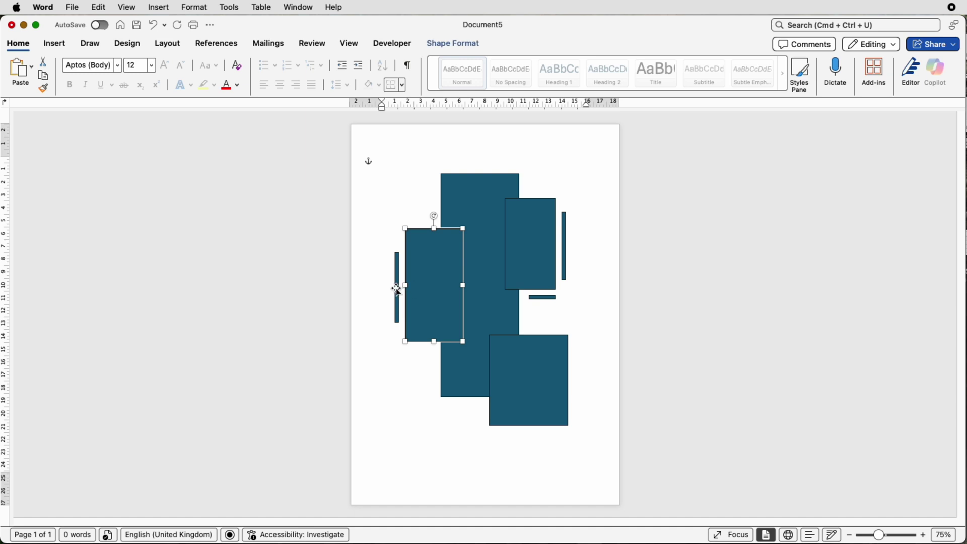
{"action": "left_click", "coordinate": [396, 289], "text": "shift"}
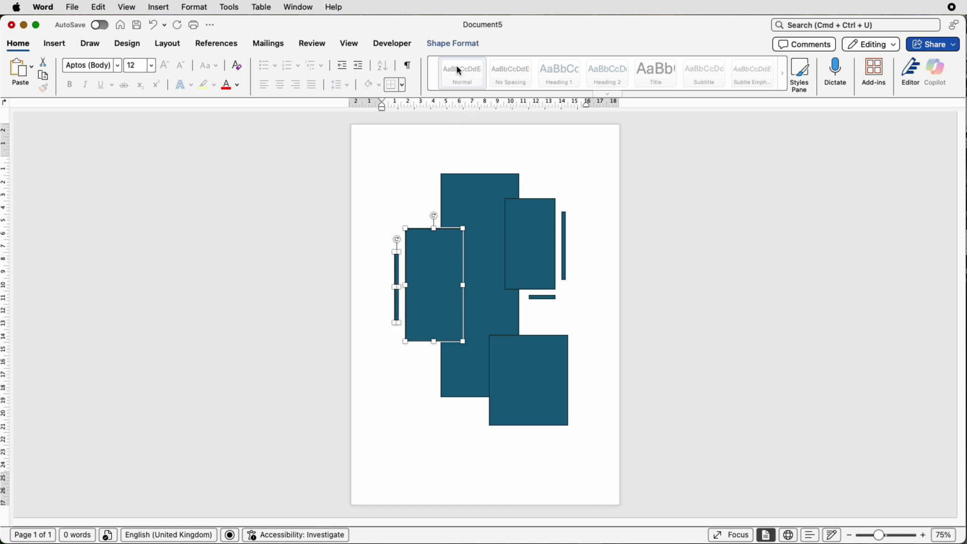
{"action": "left_click", "coordinate": [459, 44]}
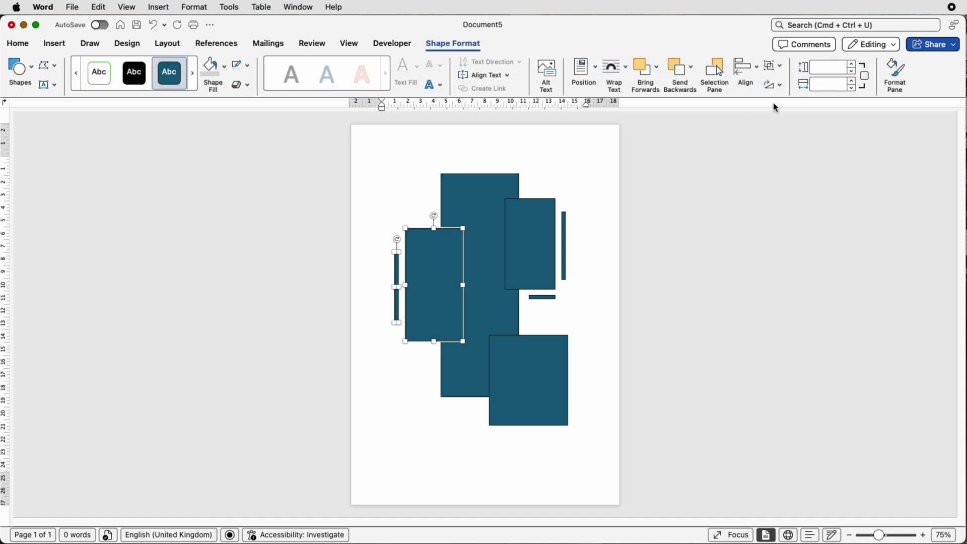
{"action": "left_click", "coordinate": [761, 74]}
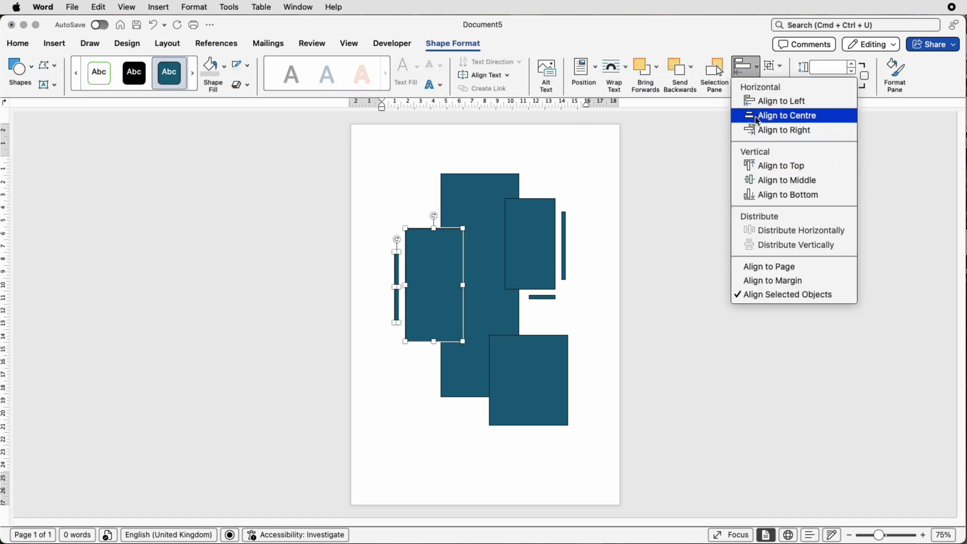
{"action": "left_click", "coordinate": [753, 180]}
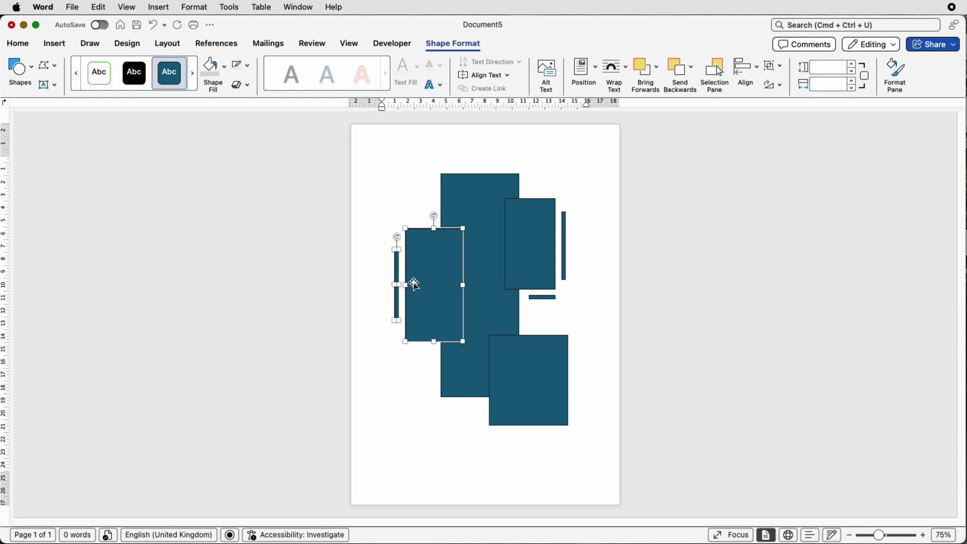
{"action": "left_click", "coordinate": [564, 254]}
{"action": "left_click", "coordinate": [536, 252], "text": "shift"}
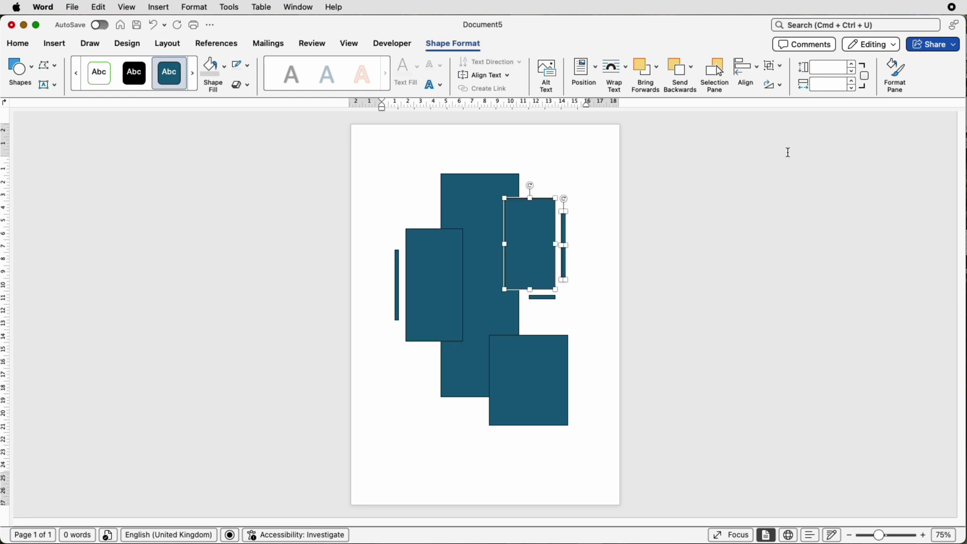
{"action": "left_click", "coordinate": [780, 68]}
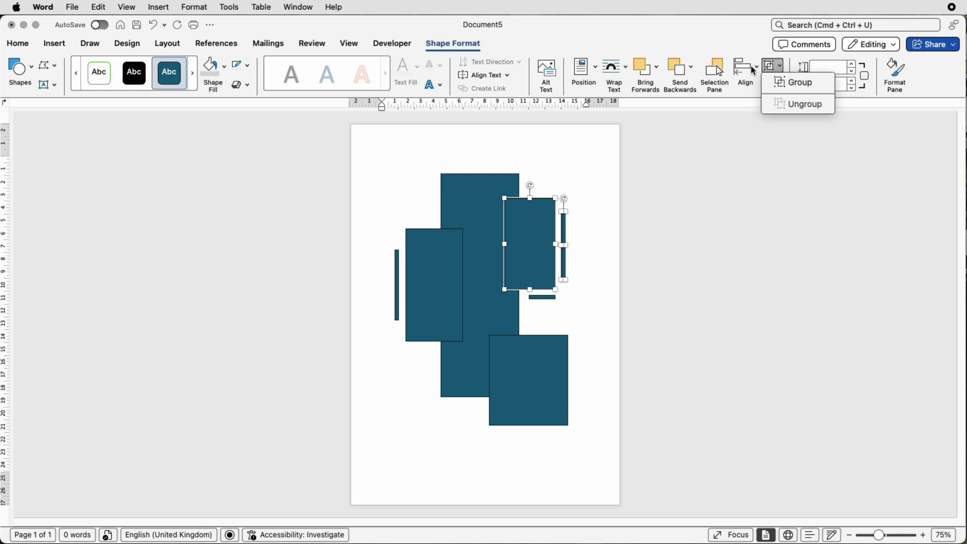
{"action": "left_click", "coordinate": [754, 70]}
{"action": "left_click", "coordinate": [755, 71]}
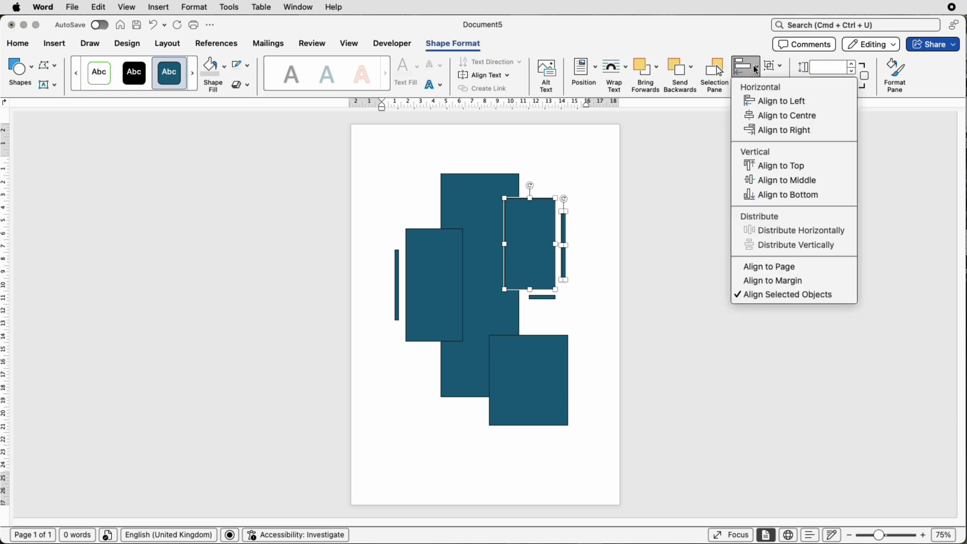
{"action": "left_click", "coordinate": [761, 181]}
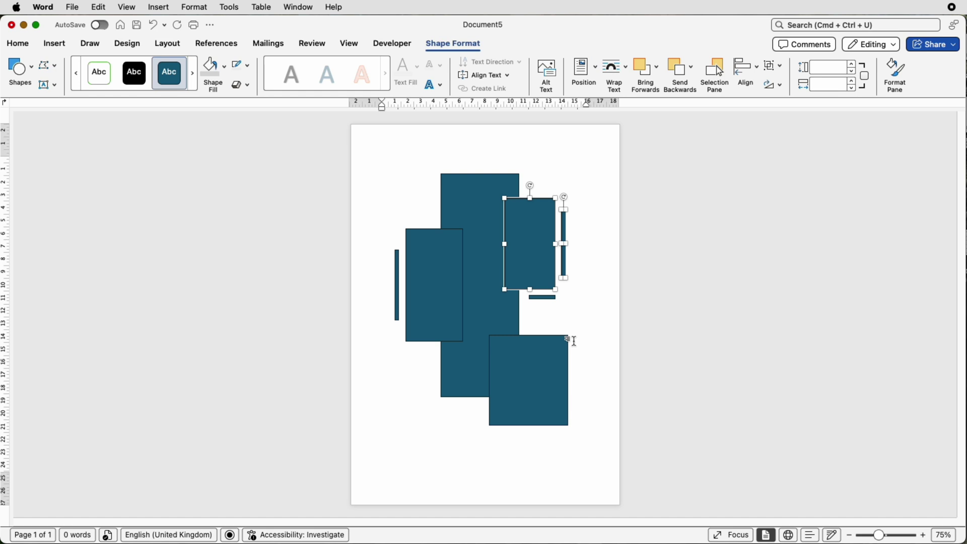
Align the short horizontal bar to the upper-right rectangle's right edge.
{"action": "left_click", "coordinate": [543, 298]}
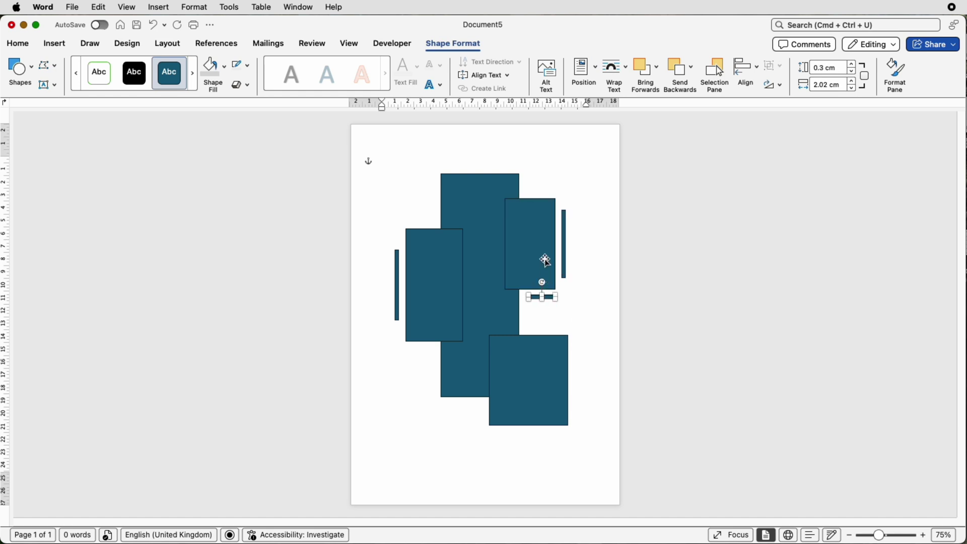
{"action": "left_click", "coordinate": [545, 260], "text": "shift"}
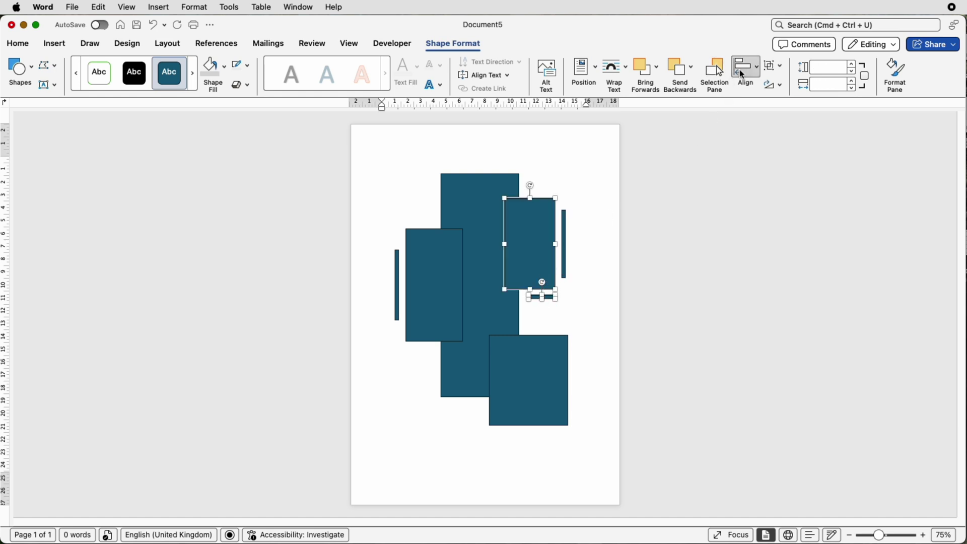
{"action": "left_click", "coordinate": [756, 67]}
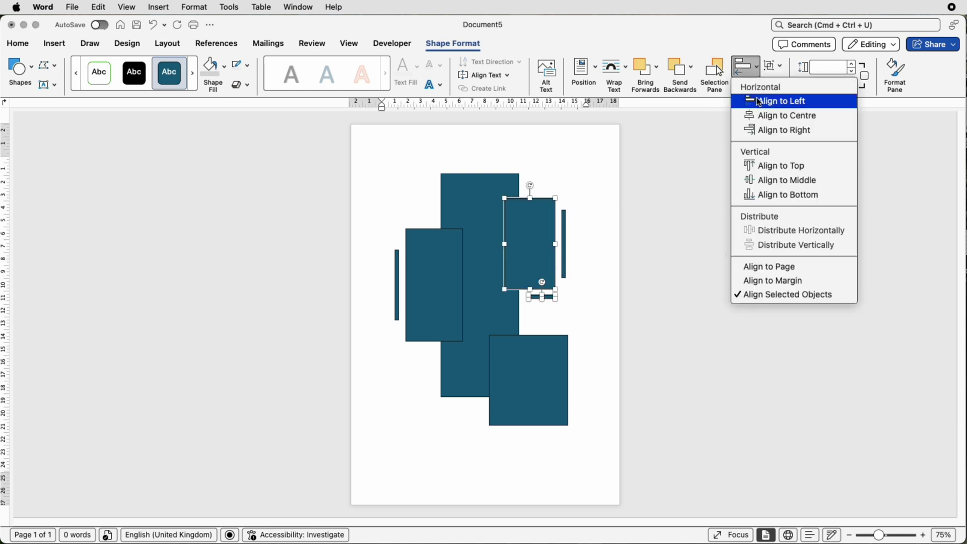
{"action": "left_click", "coordinate": [755, 129]}
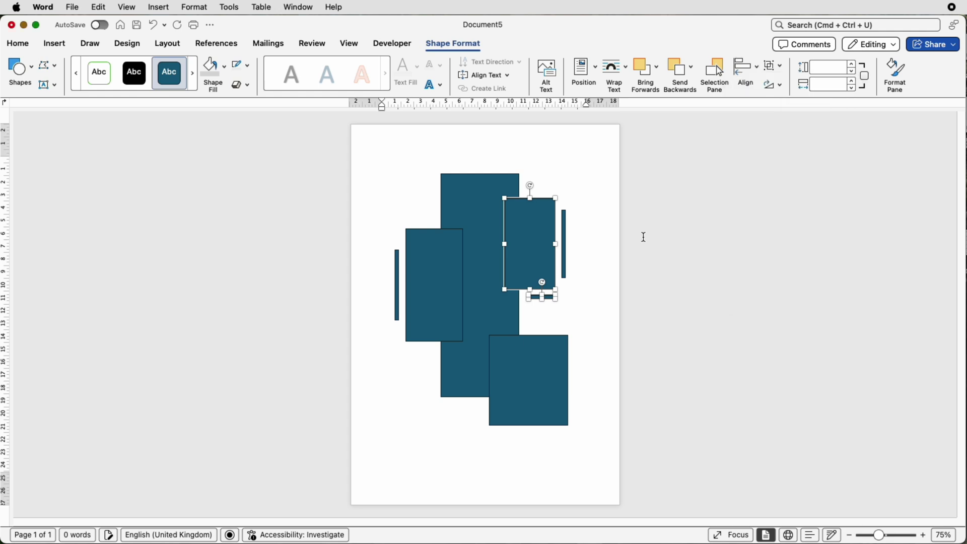
{"action": "left_click", "coordinate": [602, 250]}
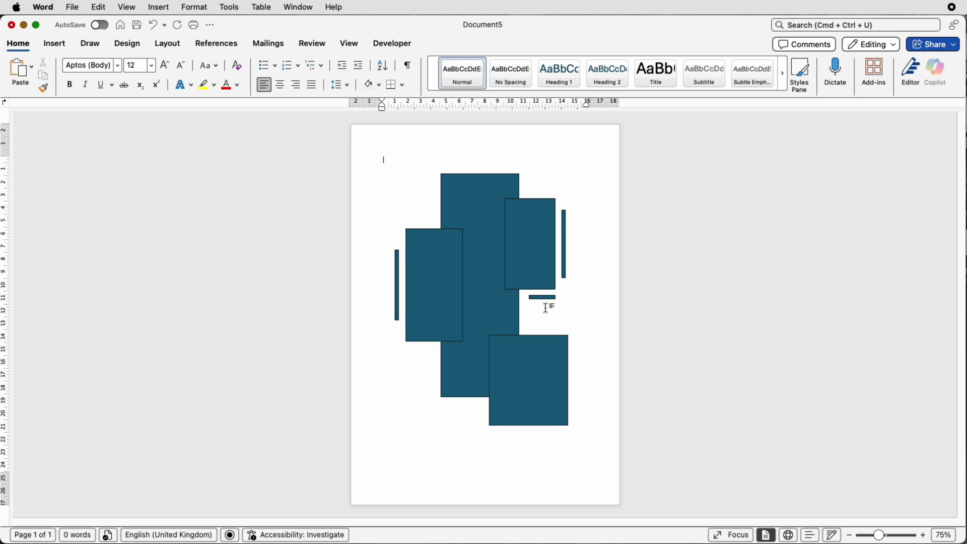
{"action": "left_click", "coordinate": [564, 272]}
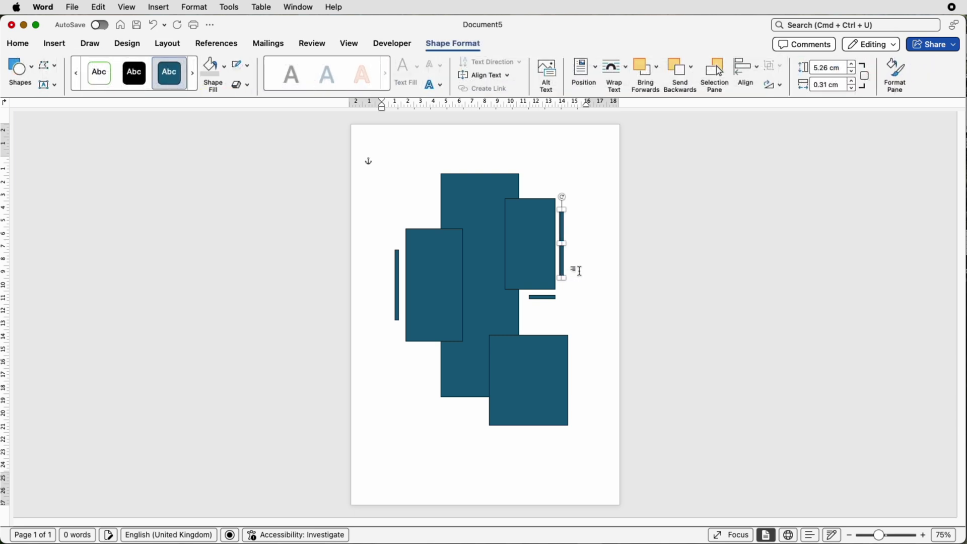
Select the upper-right, central, left and bottom-right rectangles and open the Format Shape pane.
{"action": "left_click", "coordinate": [594, 314]}
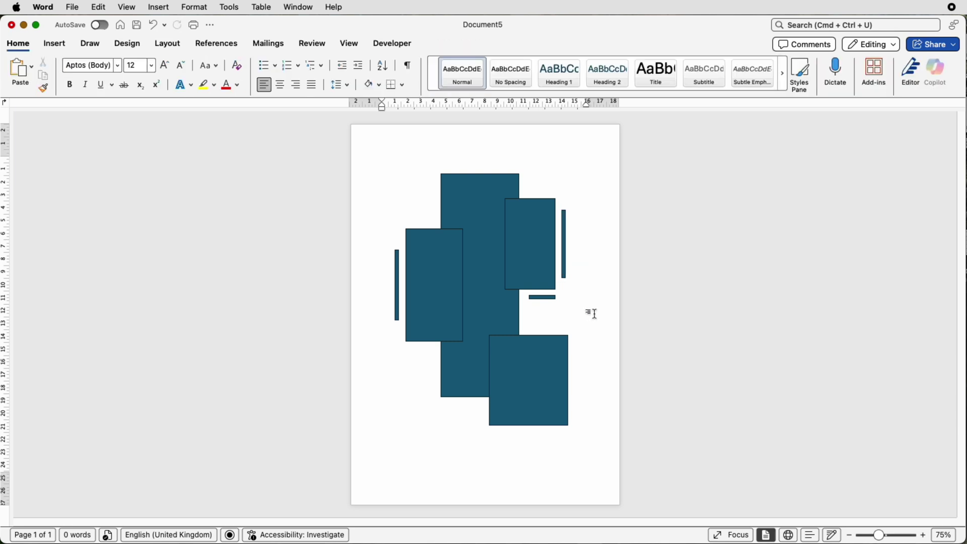
{"action": "left_click", "coordinate": [528, 242]}
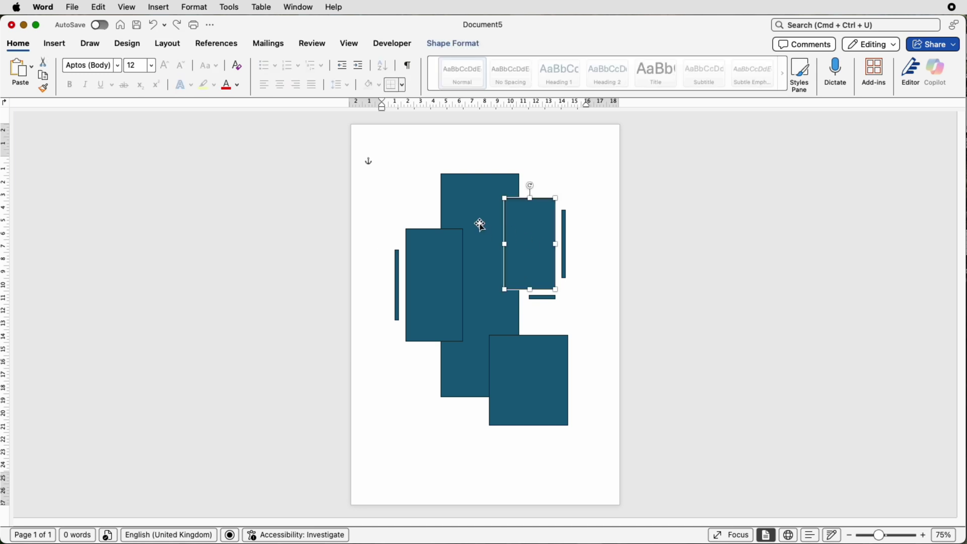
{"action": "left_click", "coordinate": [479, 224], "text": "shift"}
{"action": "left_click", "coordinate": [422, 250], "text": "shift"}
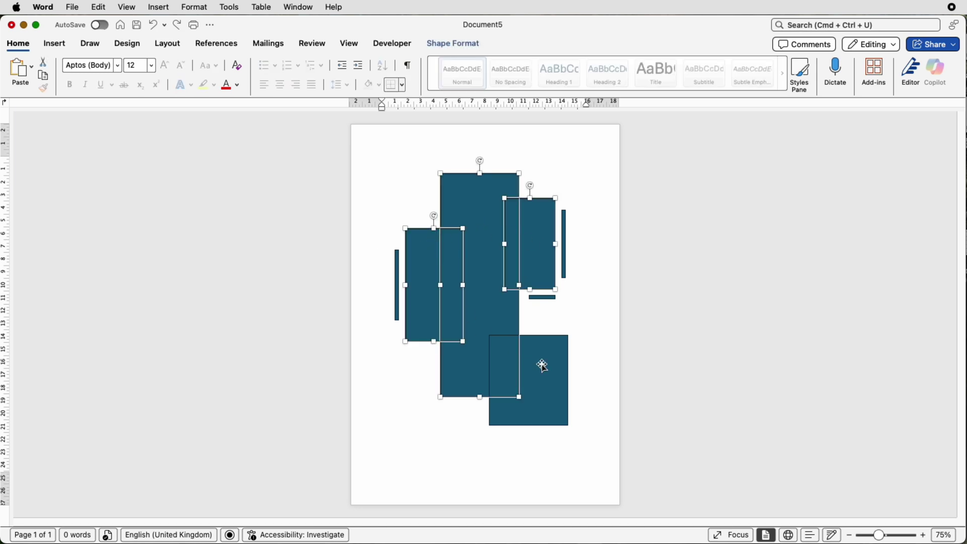
{"action": "left_click", "coordinate": [542, 365], "text": "shift"}
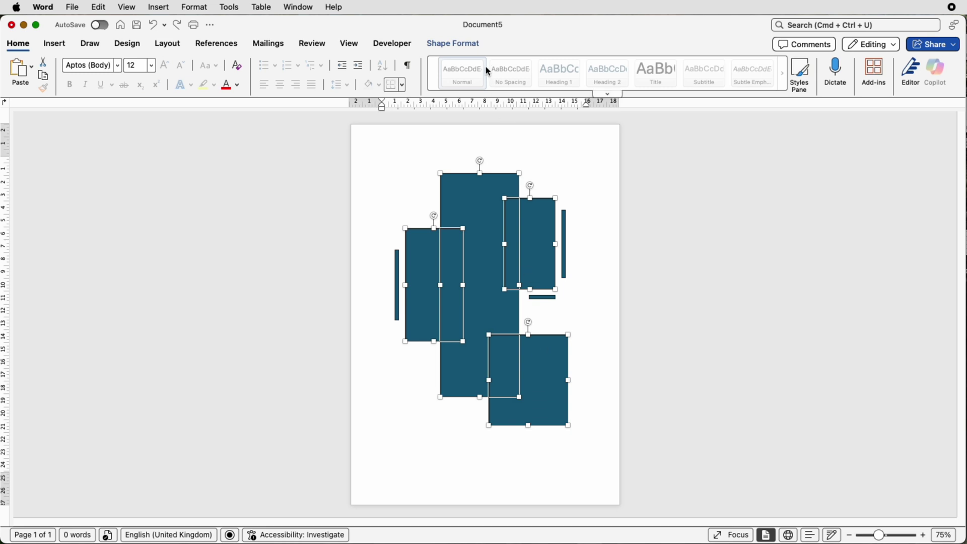
{"action": "left_click", "coordinate": [451, 44]}
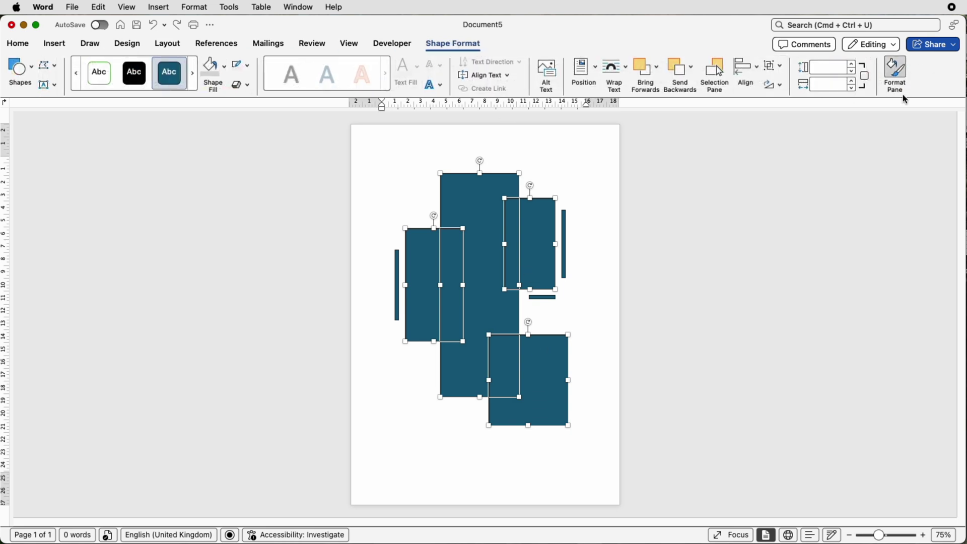
{"action": "left_click", "coordinate": [900, 76]}
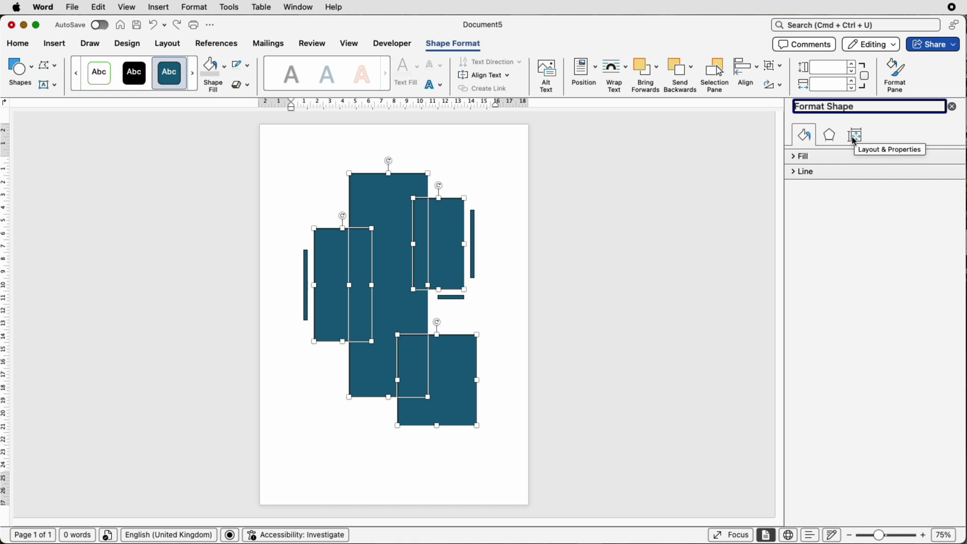
Set the four large rectangles' Line colour to white and width to 5 pt.
{"action": "left_click", "coordinate": [795, 157]}
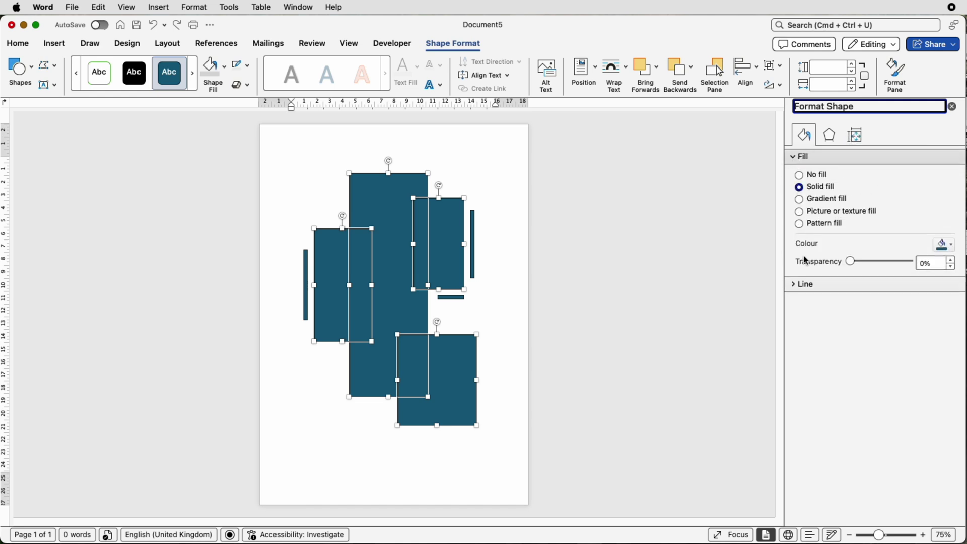
{"action": "left_click", "coordinate": [794, 285]}
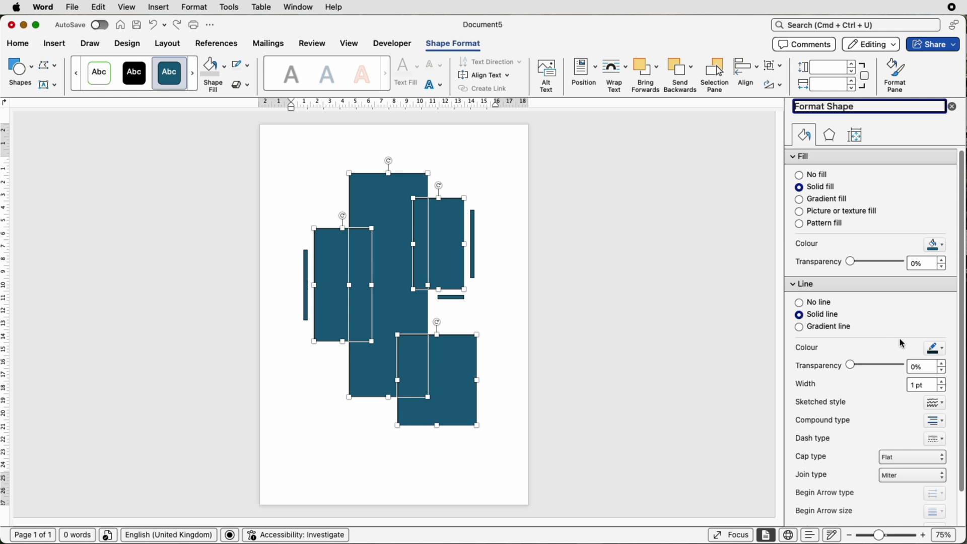
{"action": "left_click", "coordinate": [942, 349]}
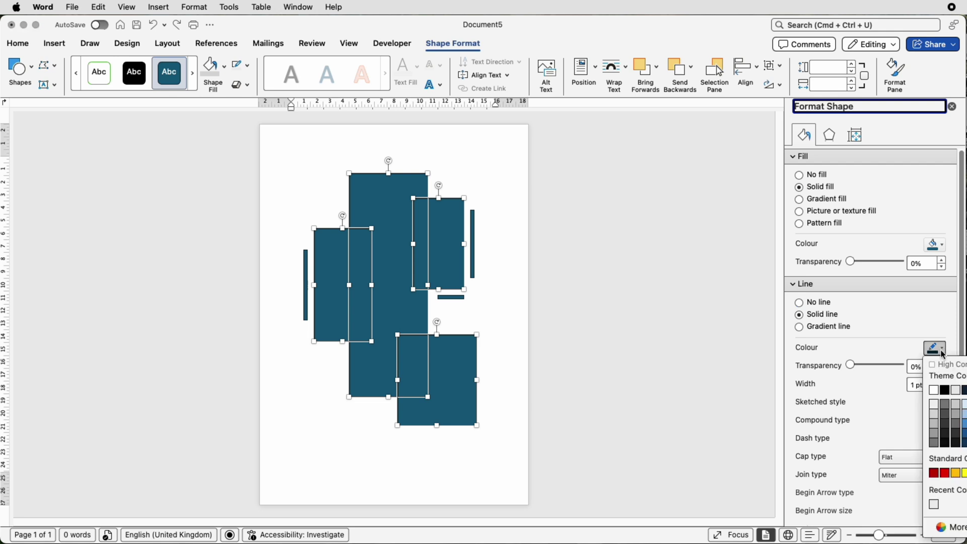
{"action": "left_click", "coordinate": [933, 391]}
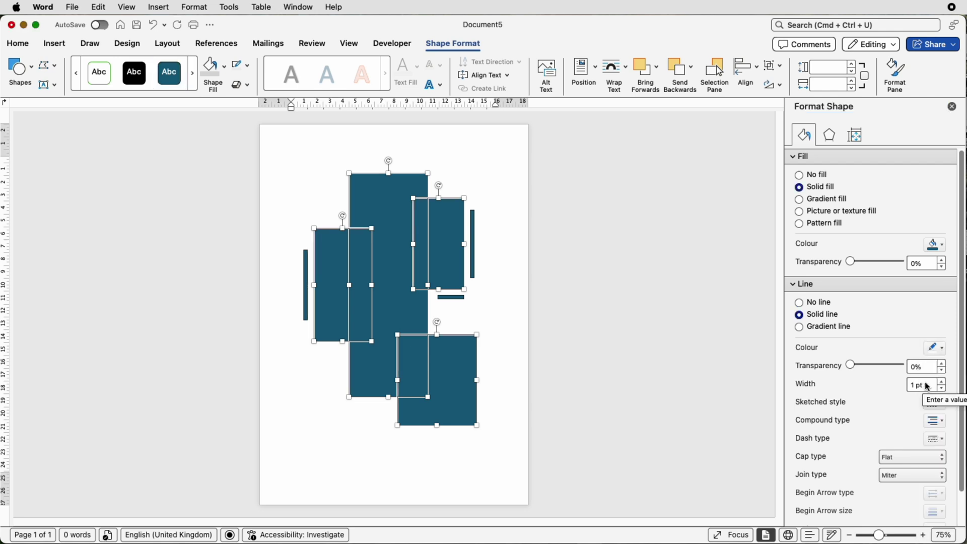
{"action": "left_click_drag", "start_coordinate": [917, 386], "coordinate": [906, 388]}
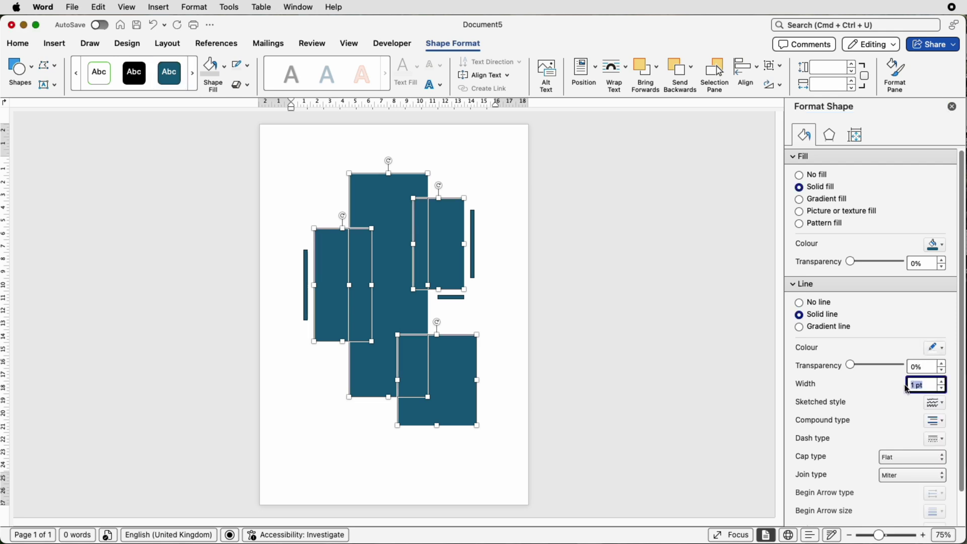
{"action": "key", "text": "Return"}
{"action": "left_click", "coordinate": [501, 275]}
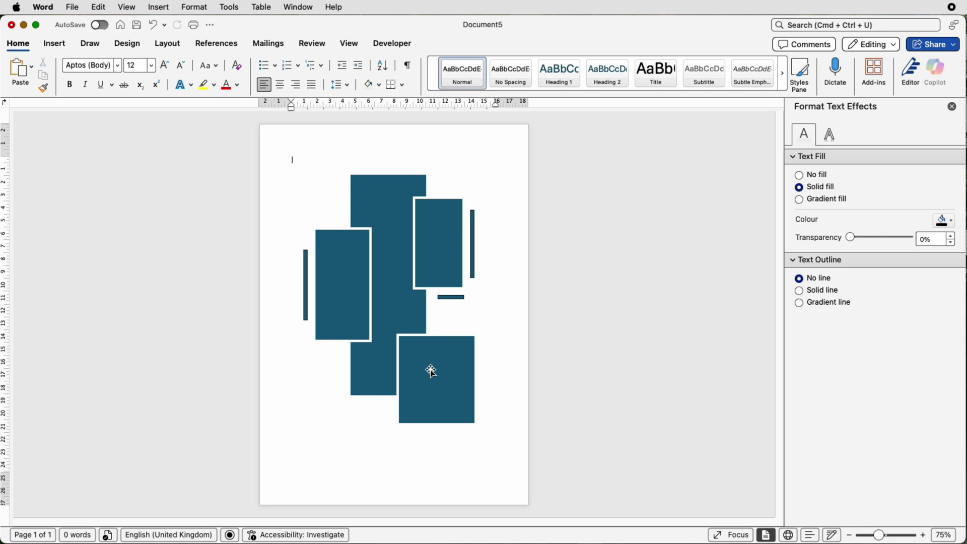
Select all seven shapes and apply Picture or texture fill with the red-hood hiker photo.
{"action": "left_click", "coordinate": [432, 371]}
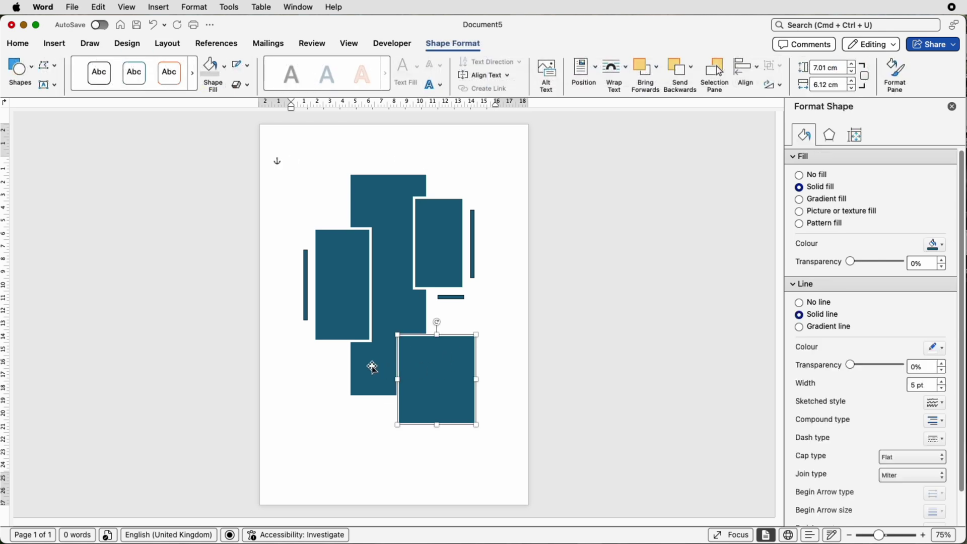
{"action": "left_click", "coordinate": [373, 366], "text": "shift"}
{"action": "left_click", "coordinate": [336, 309], "text": "shift"}
{"action": "left_click", "coordinate": [306, 294], "text": "shift"}
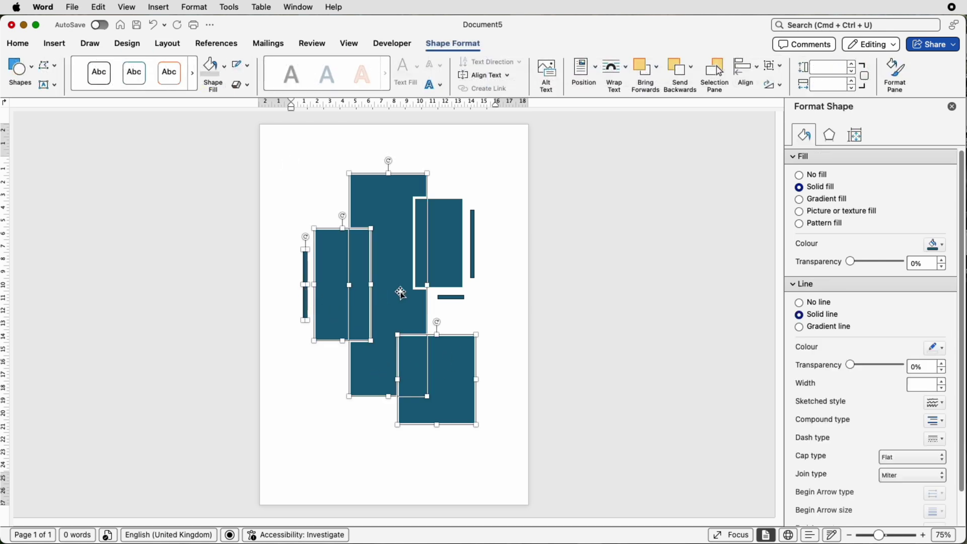
{"action": "left_click", "coordinate": [453, 277], "text": "shift"}
{"action": "left_click", "coordinate": [451, 297], "text": "shift"}
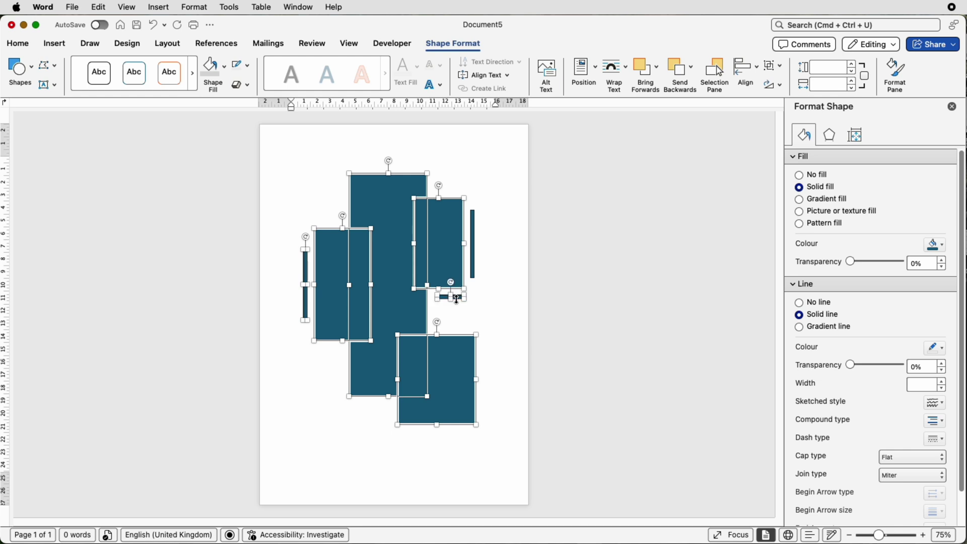
{"action": "left_click", "coordinate": [473, 274], "text": "shift"}
{"action": "scroll", "coordinate": [804, 219], "scroll_direction": "down", "scroll_amount": 1}
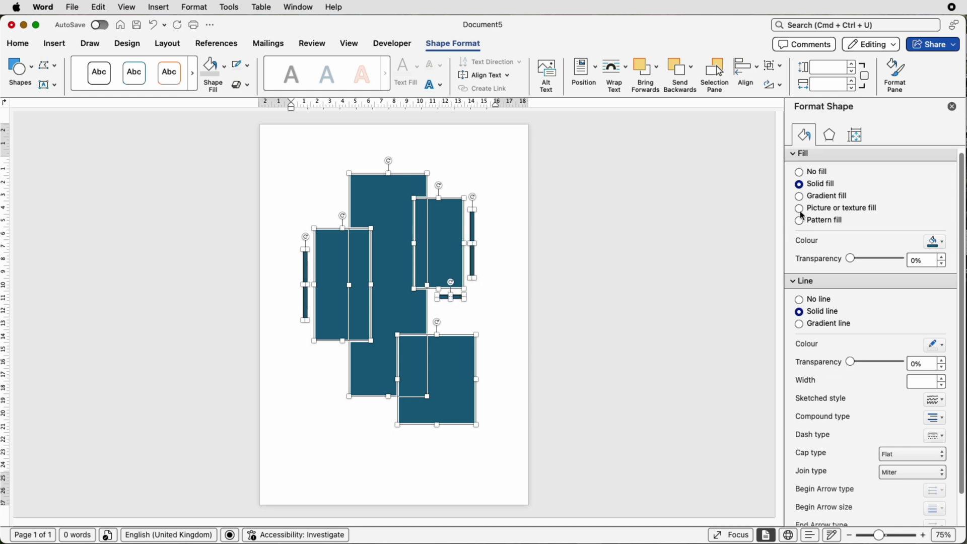
{"action": "left_click", "coordinate": [799, 204]}
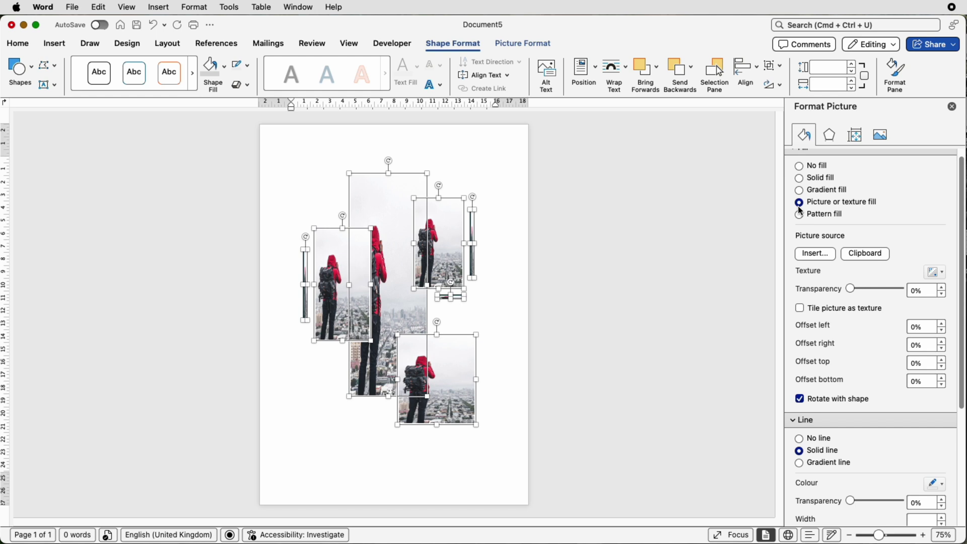
{"action": "left_click", "coordinate": [813, 253]}
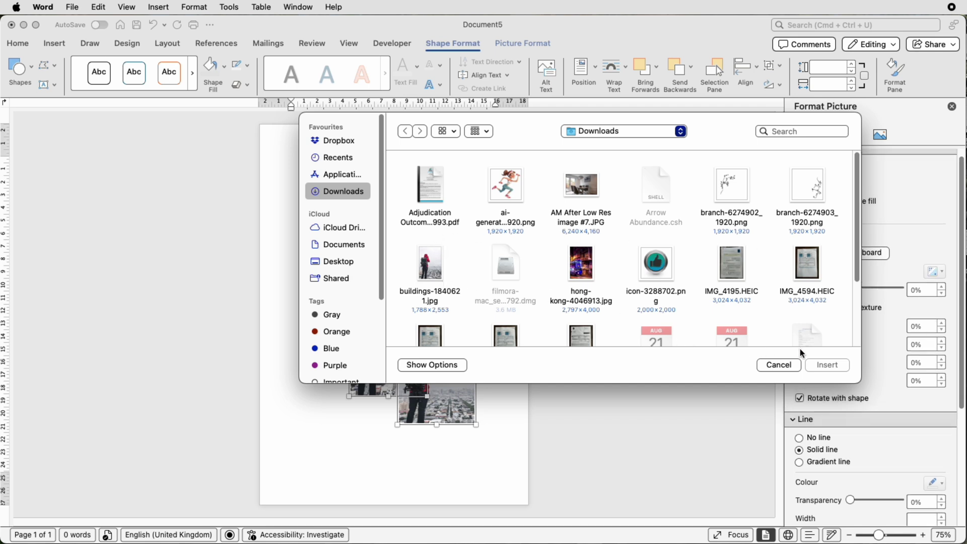
{"action": "left_click", "coordinate": [785, 365]}
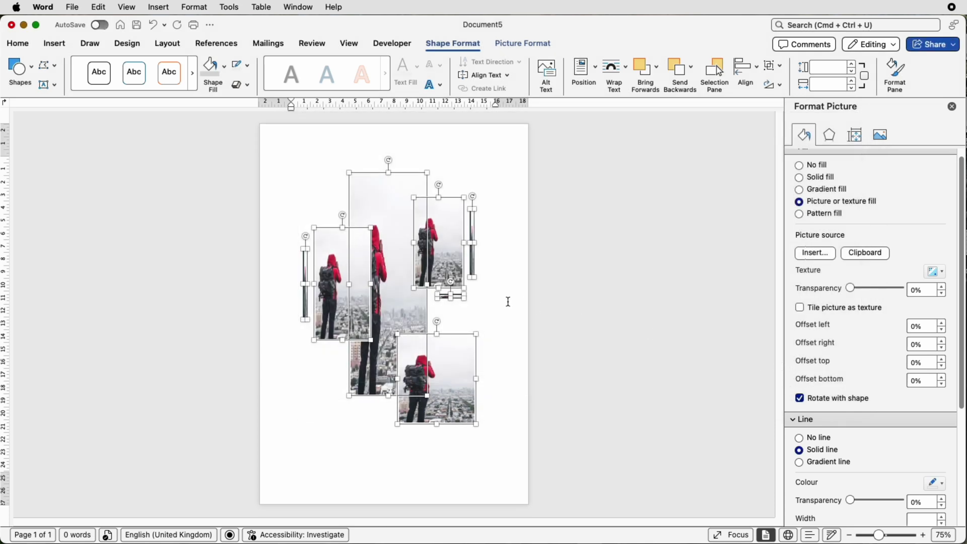
Remove the outlines from the three thin accent strips so they show the hiker photo.
{"action": "left_click", "coordinate": [508, 300]}
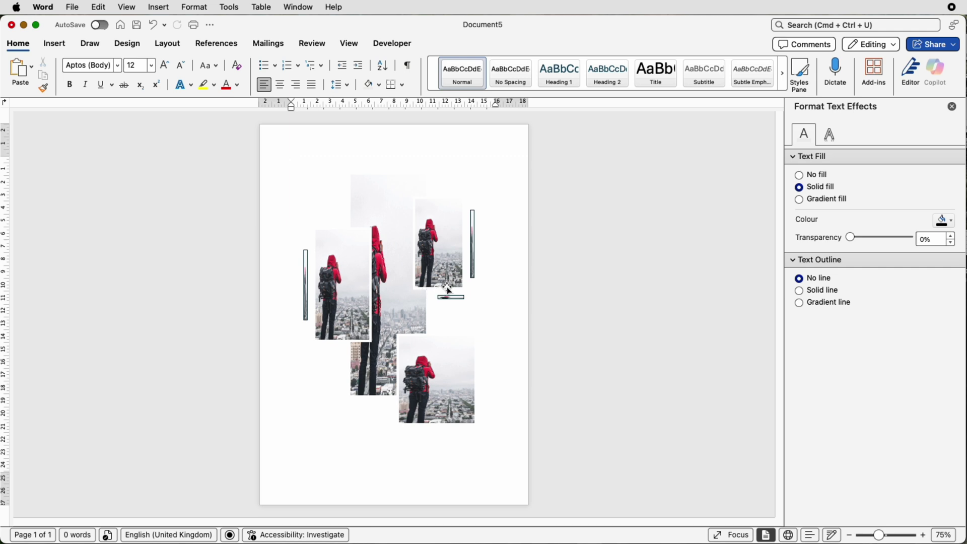
{"action": "left_click", "coordinate": [473, 242]}
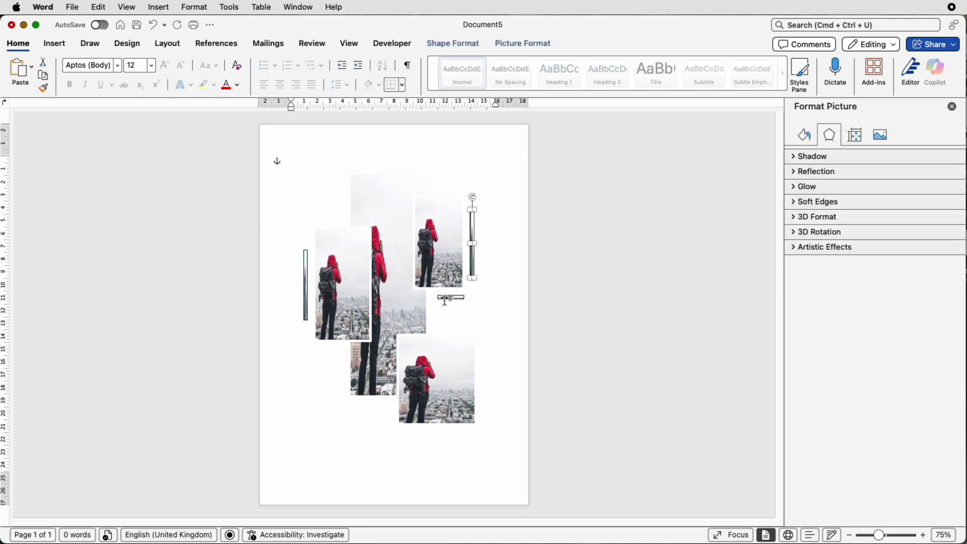
{"action": "left_click", "coordinate": [447, 298], "text": "shift"}
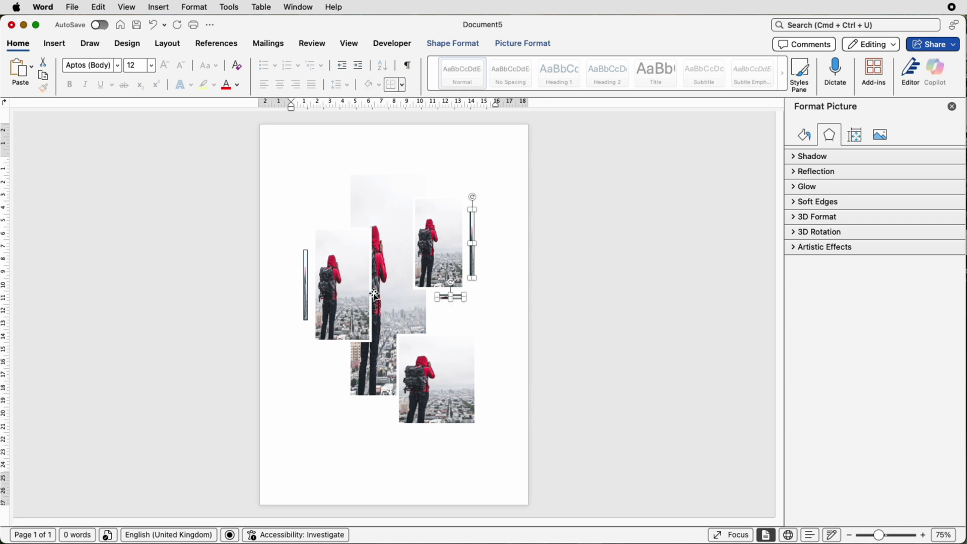
{"action": "left_click", "coordinate": [304, 287], "text": "shift"}
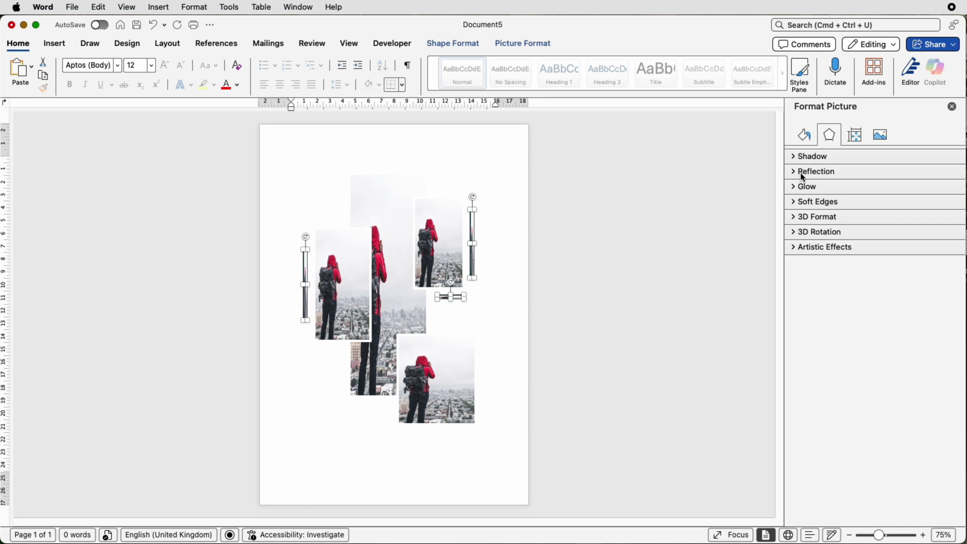
{"action": "left_click", "coordinate": [804, 136]}
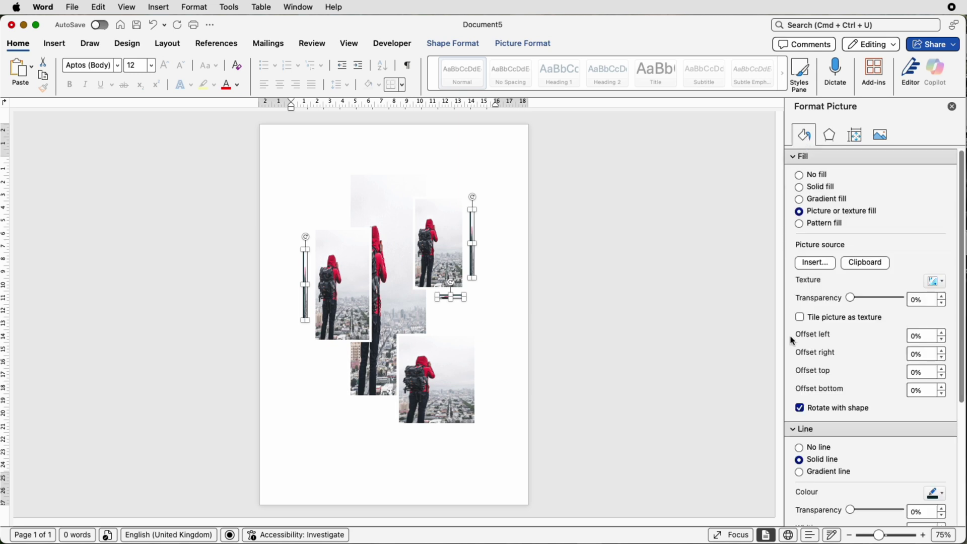
{"action": "left_click", "coordinate": [800, 447]}
{"action": "left_click", "coordinate": [479, 316]}
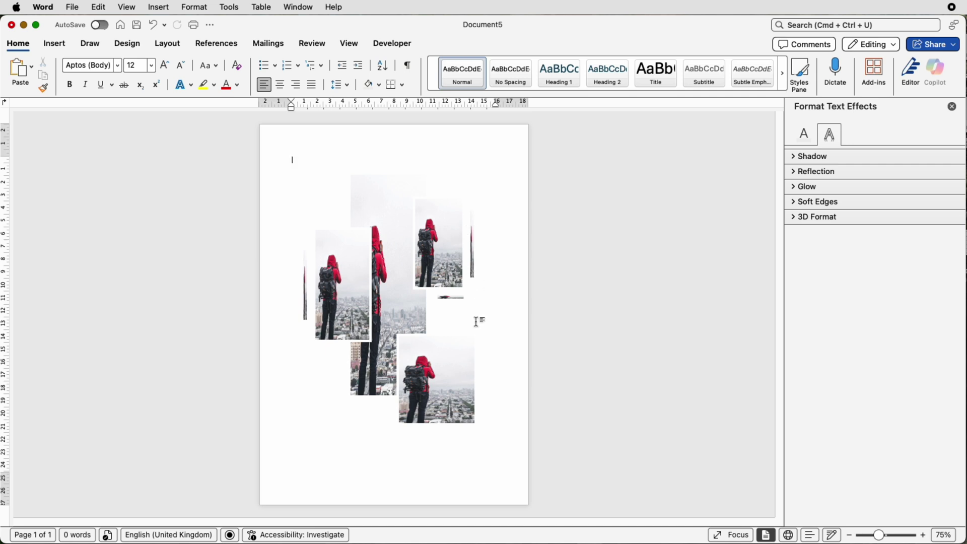
Group all the collage pictures into one object and nudge it slightly right and down.
{"action": "left_click", "coordinate": [432, 371]}
{"action": "key", "text": "super+a"}
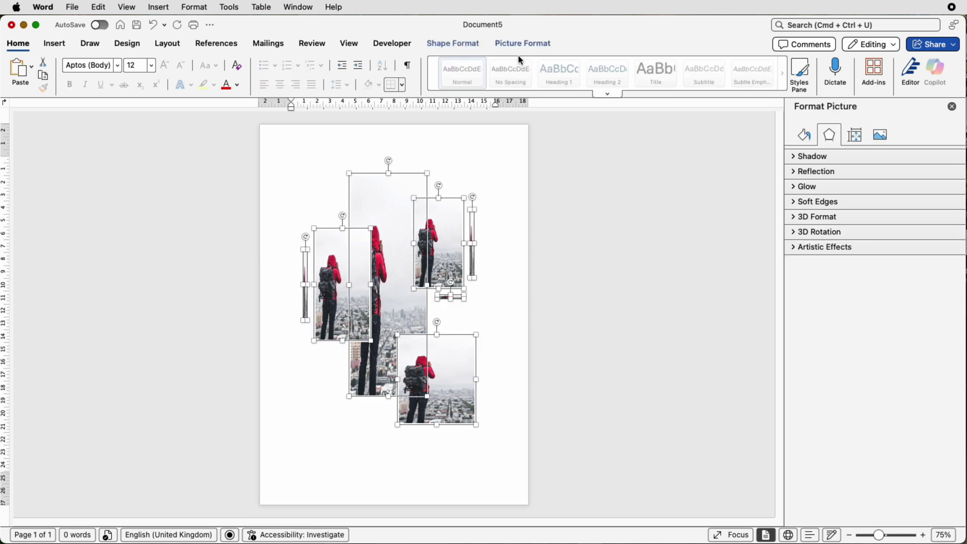
{"action": "left_click", "coordinate": [521, 43]}
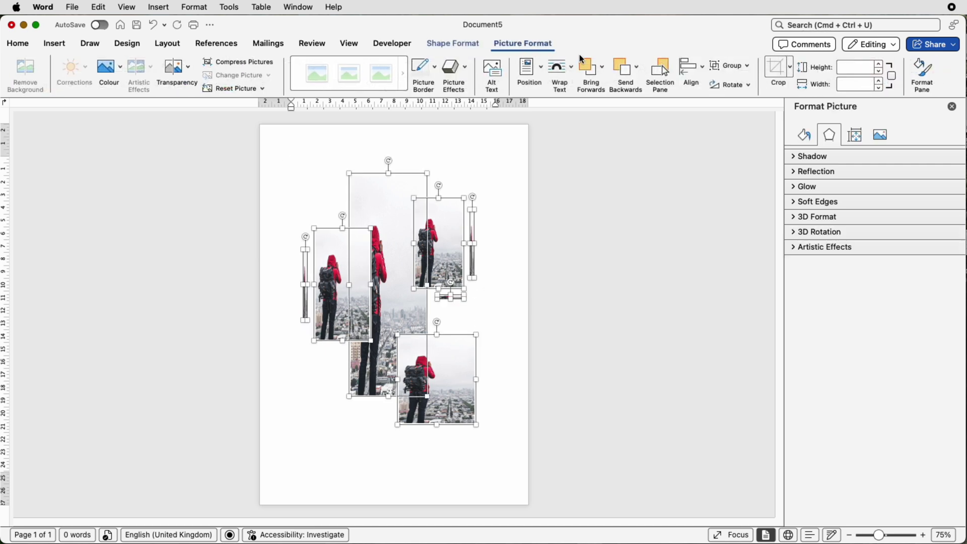
{"action": "left_click", "coordinate": [746, 66]}
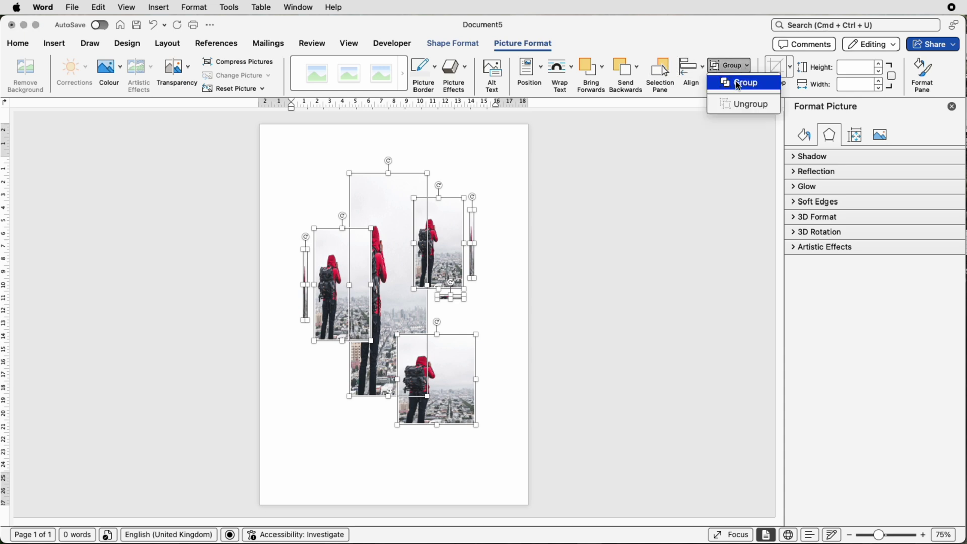
{"action": "left_click", "coordinate": [737, 83]}
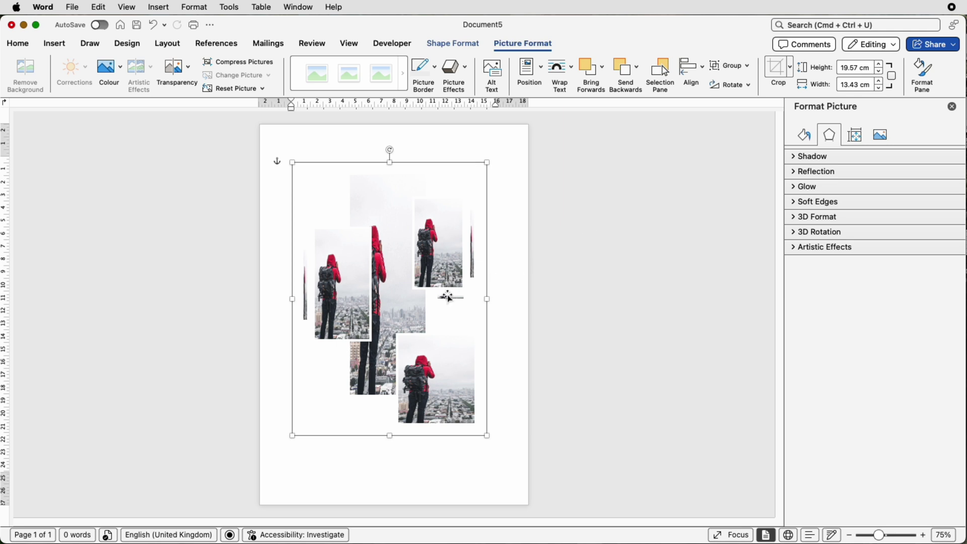
{"action": "mouse_move", "coordinate": [432, 261]}
{"action": "left_mouse_down"}
{"action": "mouse_move", "coordinate": [448, 288]}
{"action": "mouse_move", "coordinate": [440, 275]}
{"action": "left_mouse_up"}
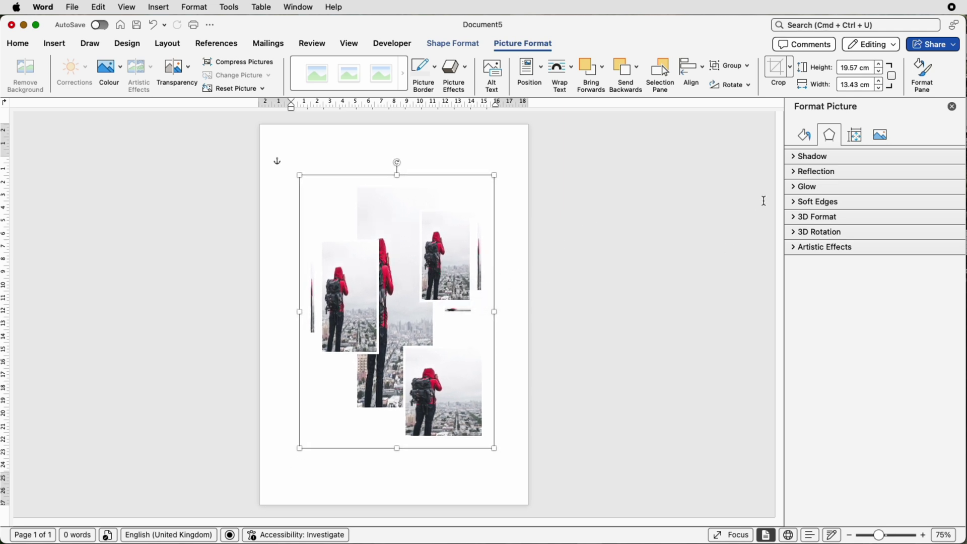
Fill the group with a single picture spanning the whole collage.
{"action": "left_click", "coordinate": [804, 135]}
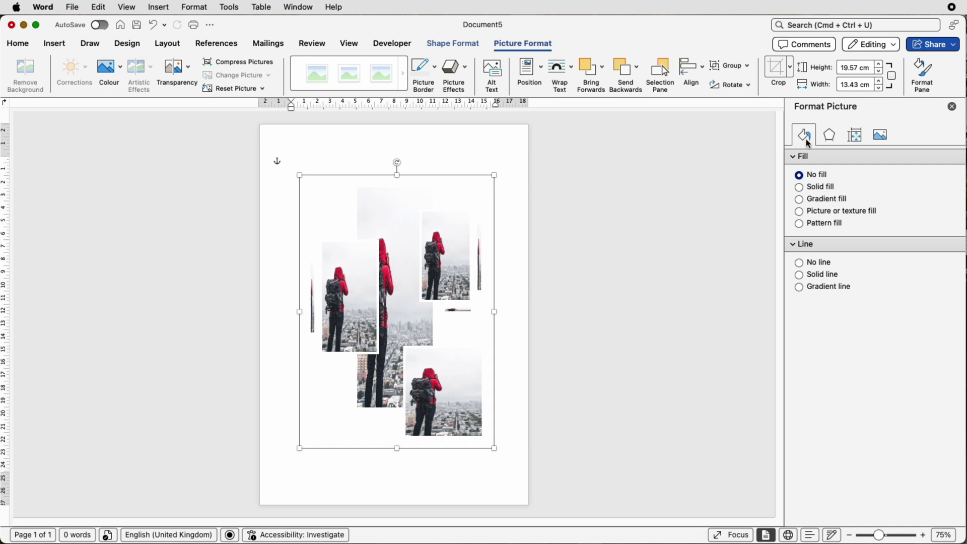
{"action": "left_click", "coordinate": [799, 212]}
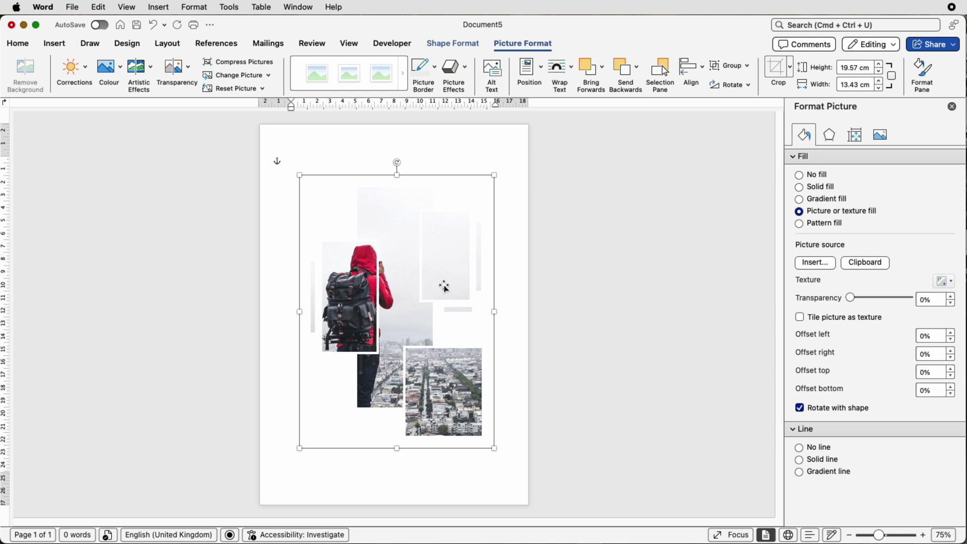
{"action": "left_click", "coordinate": [630, 288]}
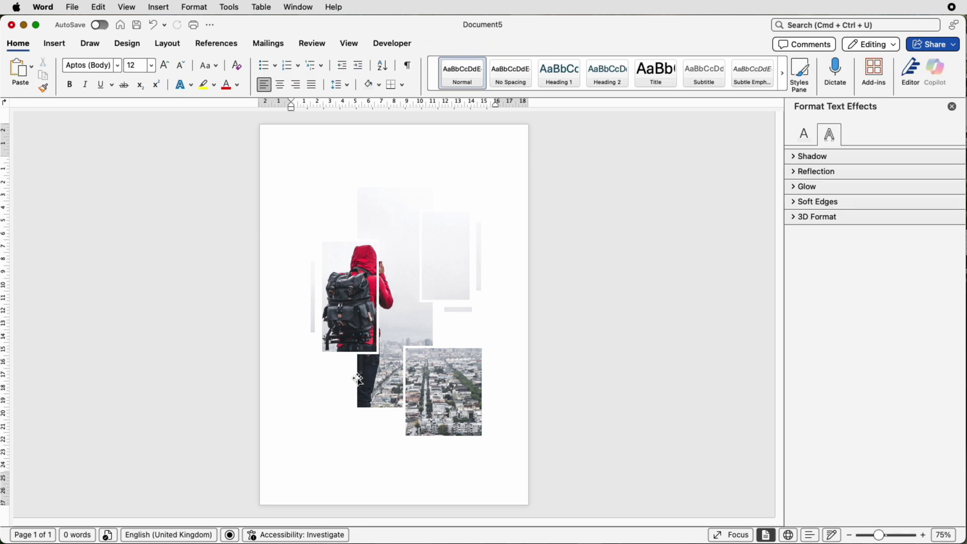
Ungroup the collage back into separate pictures.
{"action": "left_click", "coordinate": [396, 321]}
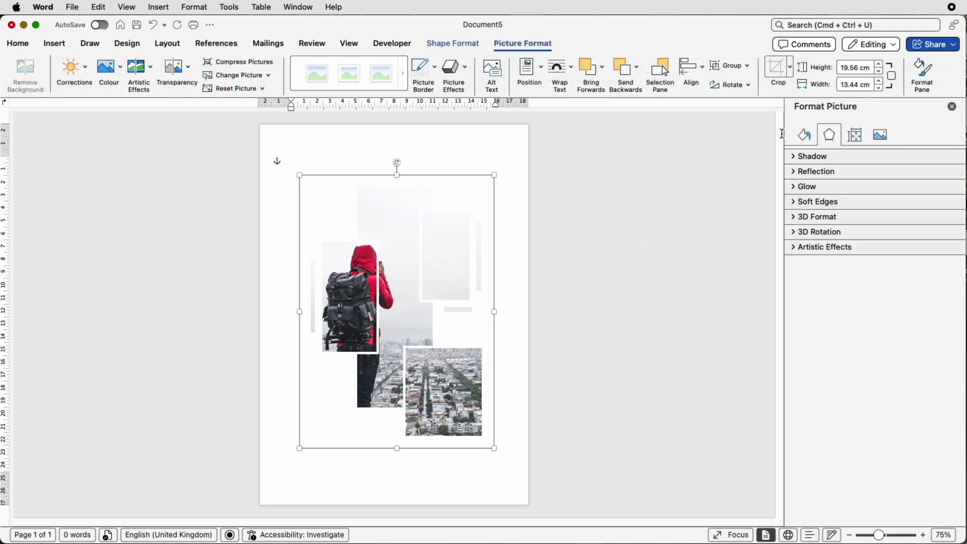
{"action": "left_click", "coordinate": [746, 66]}
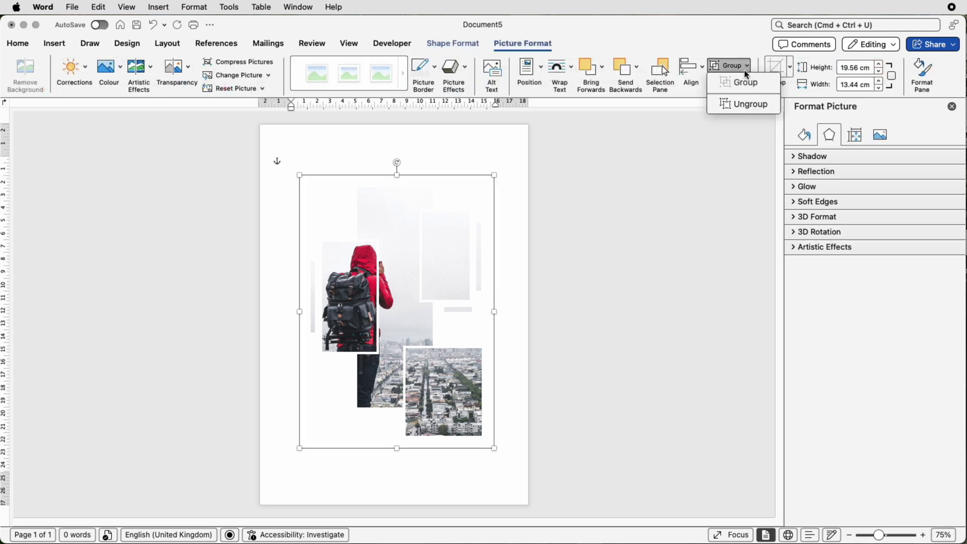
{"action": "left_click", "coordinate": [741, 103]}
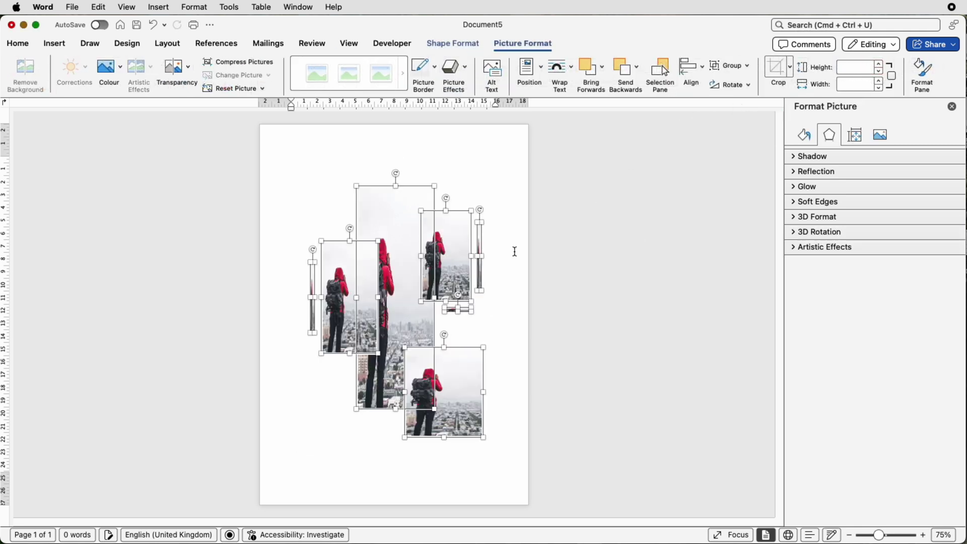
{"action": "left_click", "coordinate": [513, 252]}
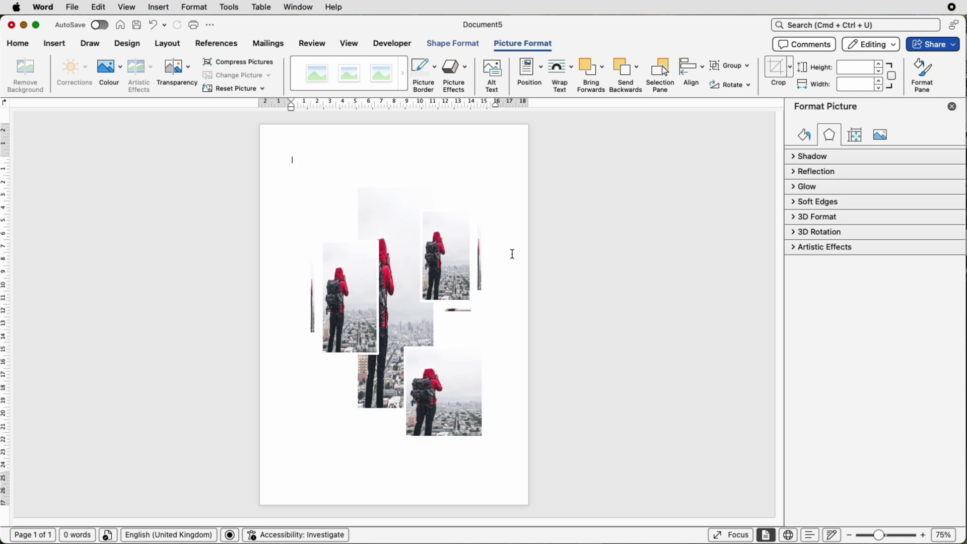
Enlarge the middle picture and stretch the left panel to 11.31 cm, then show the Selection Pane.
{"action": "left_click", "coordinate": [377, 392]}
{"action": "left_click_drag", "start_coordinate": [356, 408], "coordinate": [342, 423]}
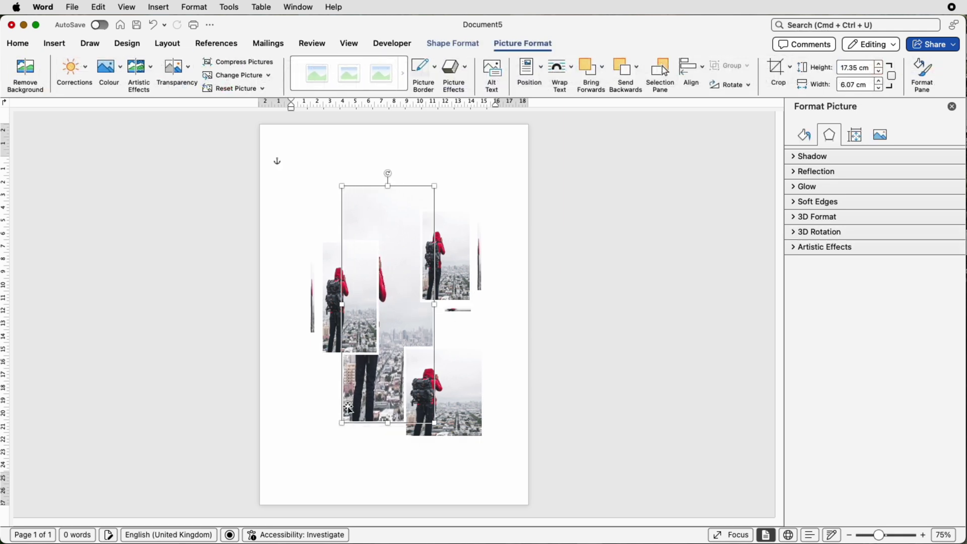
{"action": "left_click", "coordinate": [359, 340]}
{"action": "left_click_drag", "start_coordinate": [350, 353], "coordinate": [346, 387]}
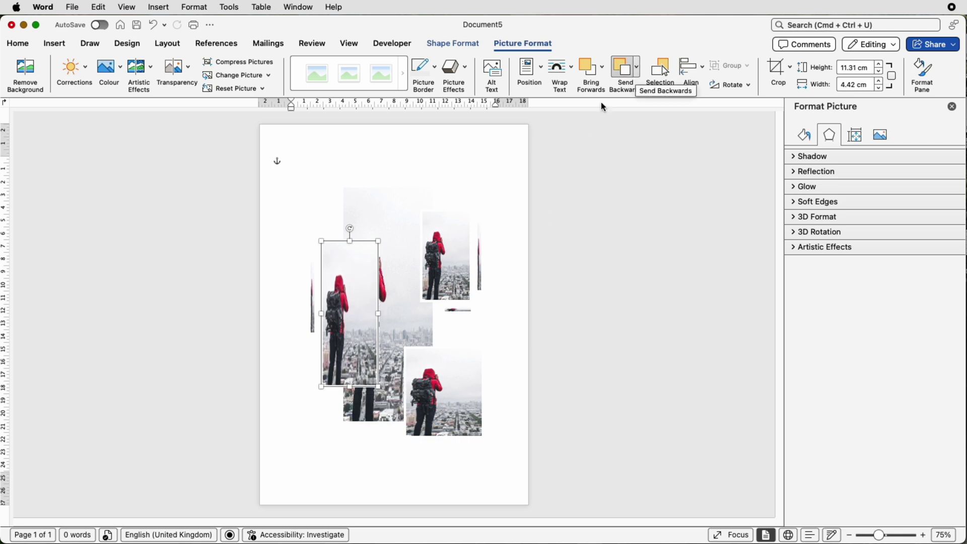
{"action": "left_click", "coordinate": [662, 73]}
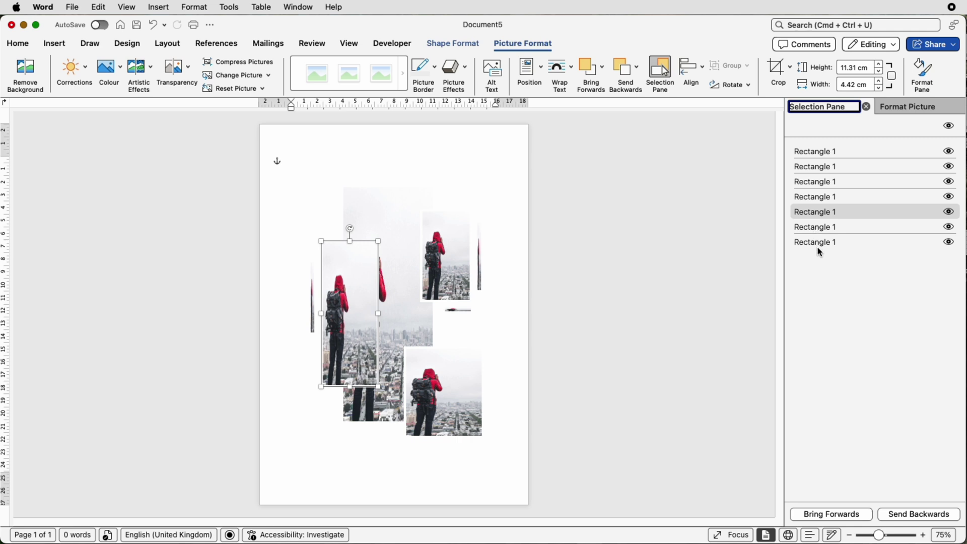
Select all seven rectangles in the Selection Pane and group them.
{"action": "left_click", "coordinate": [822, 152]}
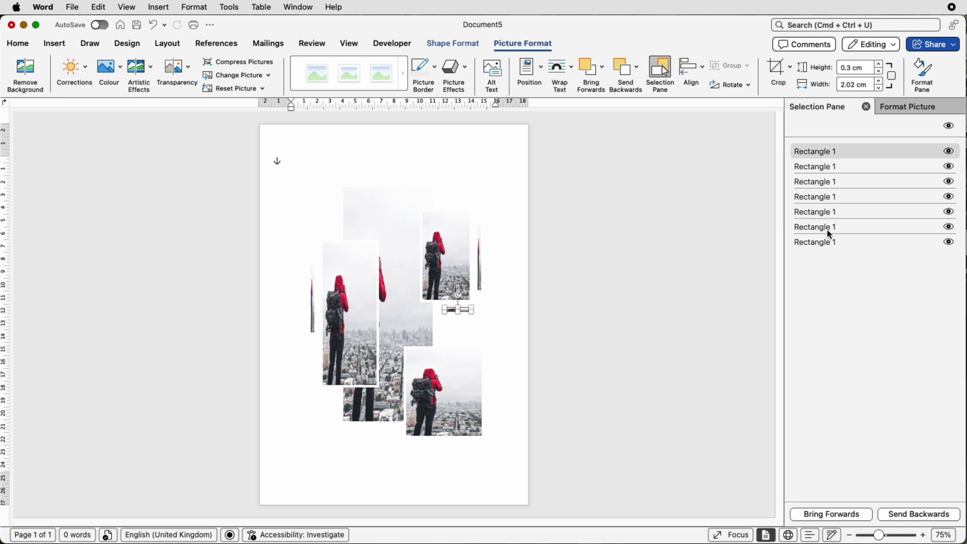
{"action": "left_click", "coordinate": [828, 243], "text": "shift"}
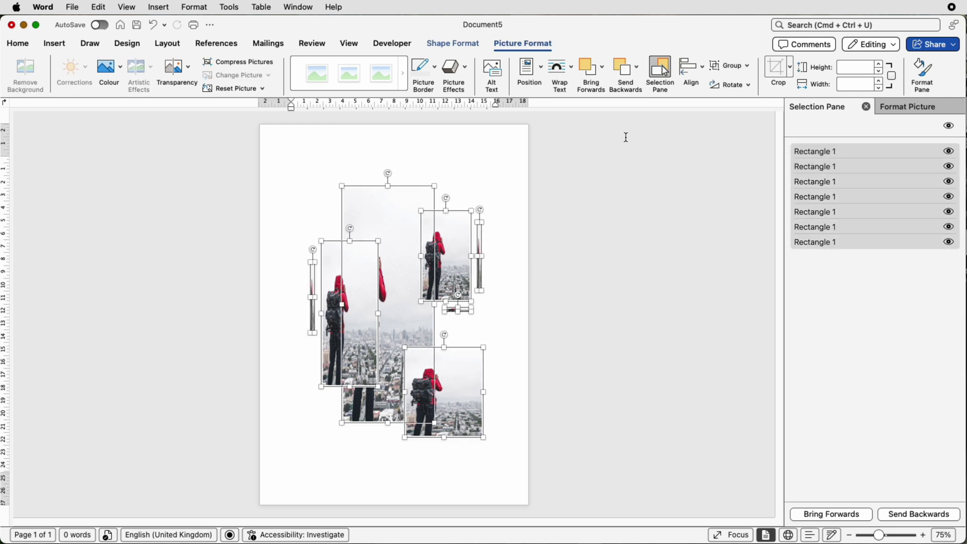
{"action": "left_click", "coordinate": [738, 67]}
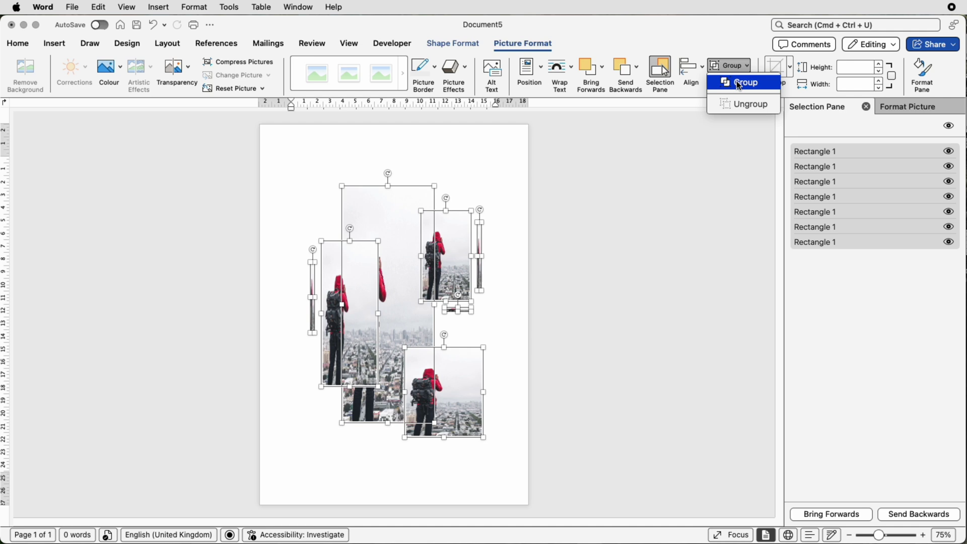
{"action": "left_click", "coordinate": [737, 82]}
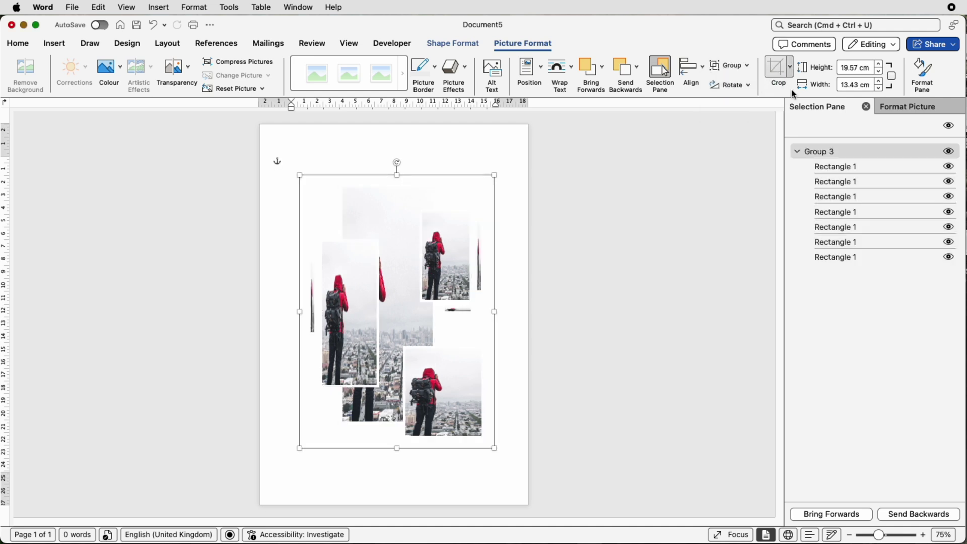
Fill the seven-rectangle group with one picture stretched across the collage.
{"action": "left_click", "coordinate": [896, 105]}
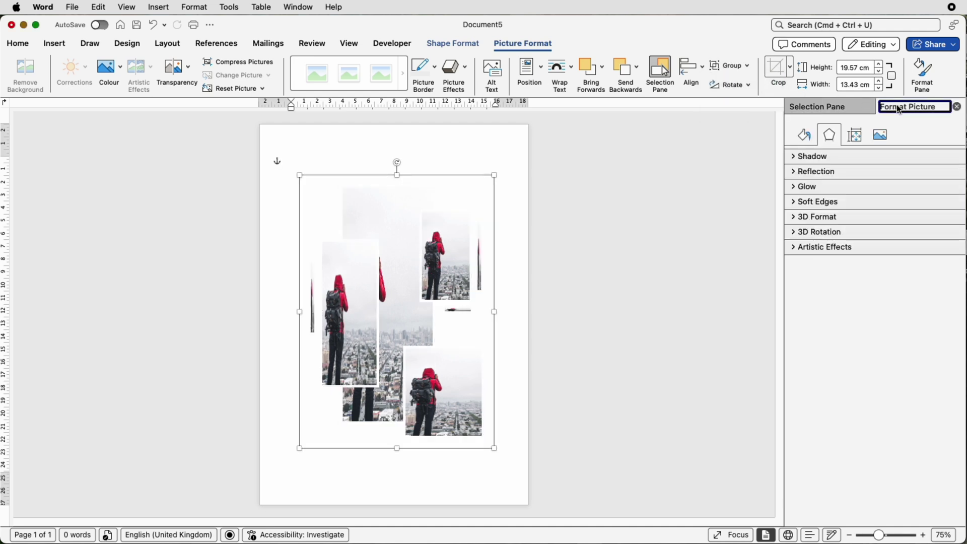
{"action": "left_click", "coordinate": [803, 135]}
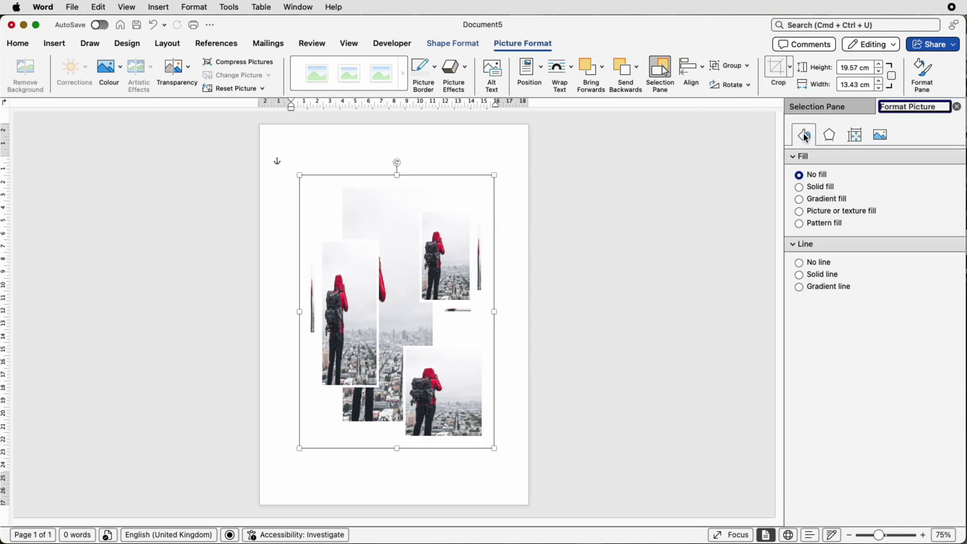
{"action": "left_click", "coordinate": [800, 211]}
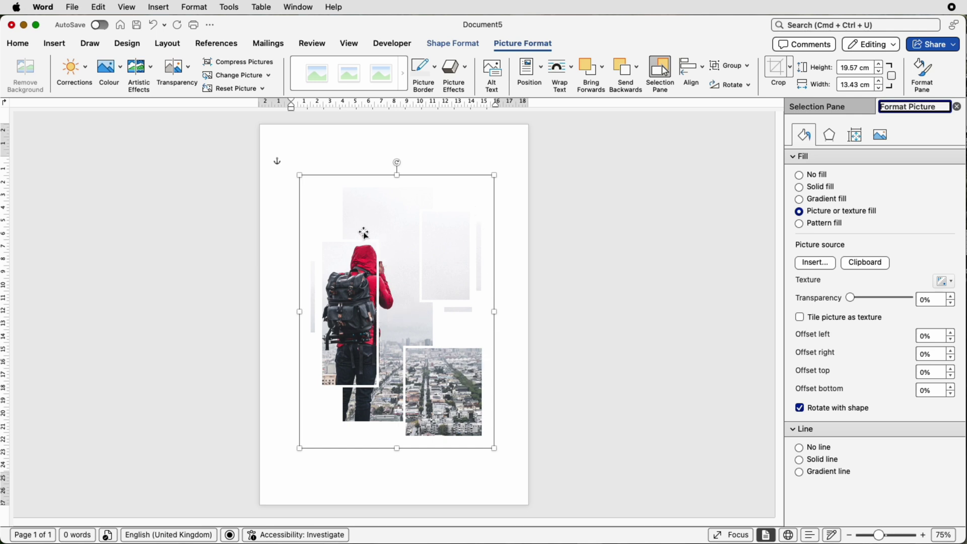
{"action": "left_click", "coordinate": [745, 62]}
Ungroup the rectangles and apply an Outer shadow preset to them.
{"action": "left_click", "coordinate": [737, 106]}
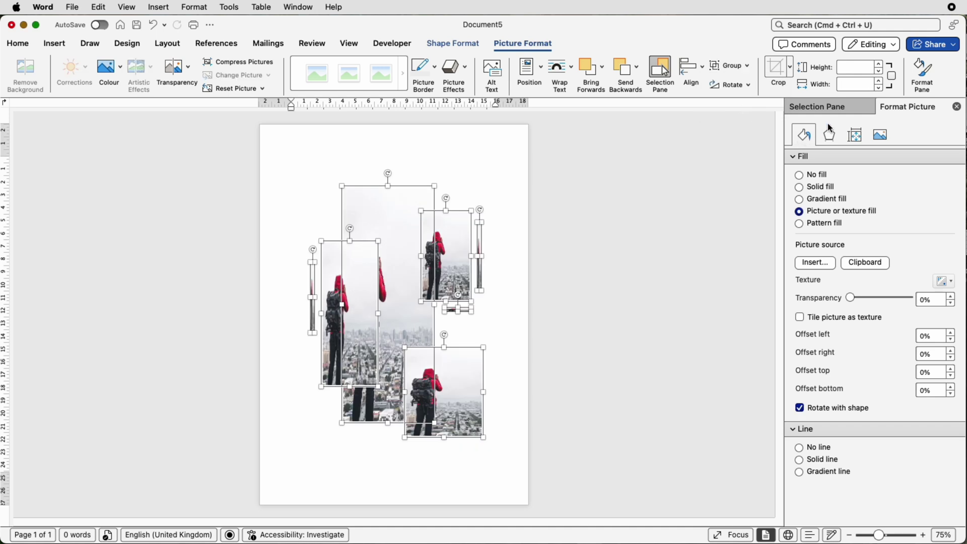
{"action": "left_click", "coordinate": [831, 137]}
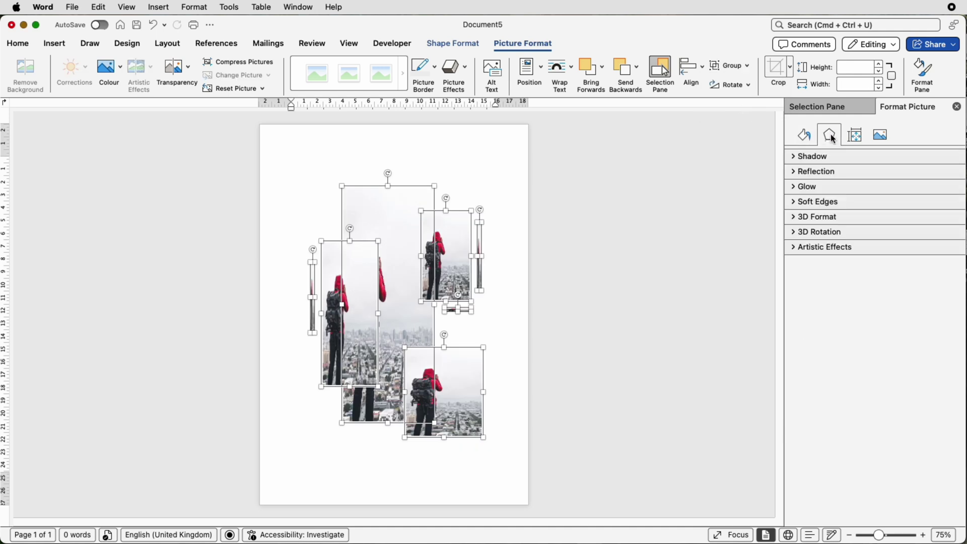
{"action": "left_click", "coordinate": [795, 157]}
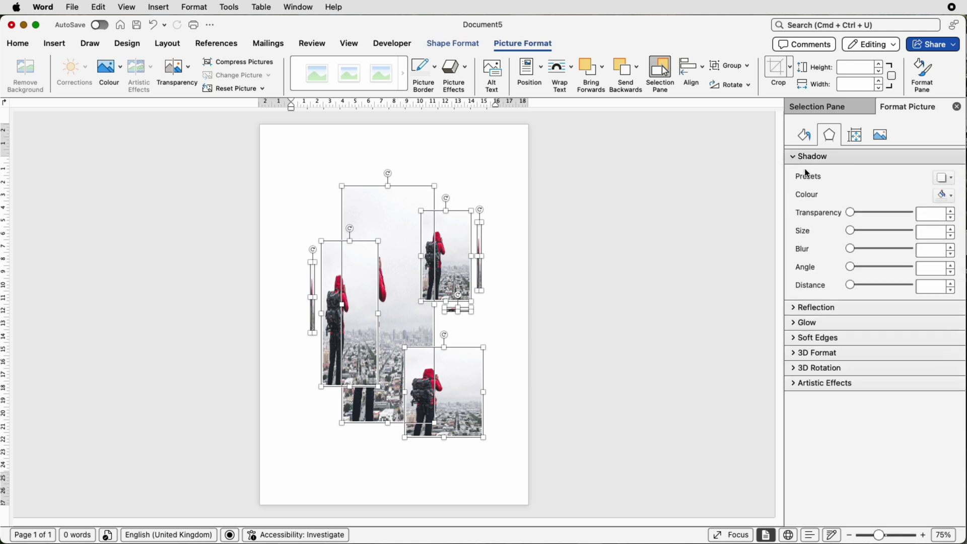
{"action": "left_click", "coordinate": [951, 179]}
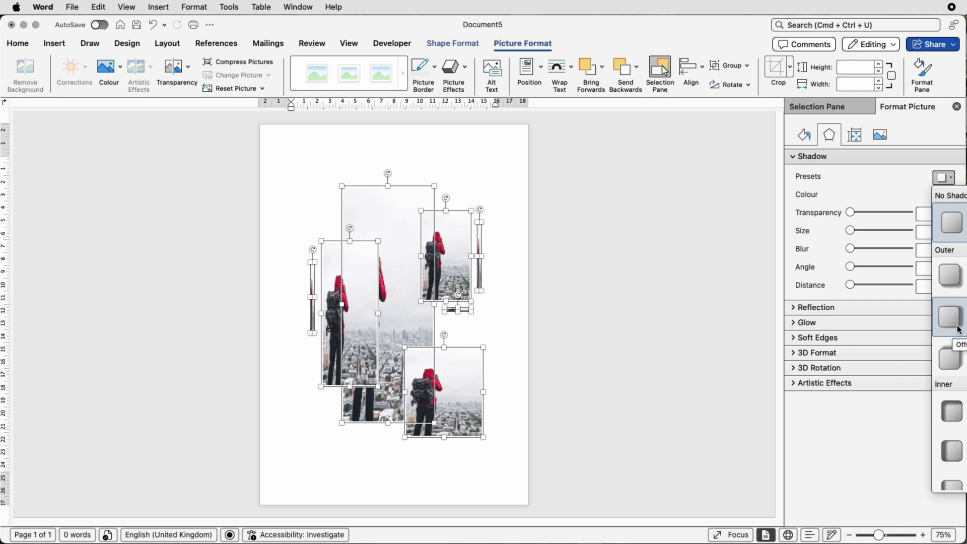
{"action": "left_click", "coordinate": [946, 360]}
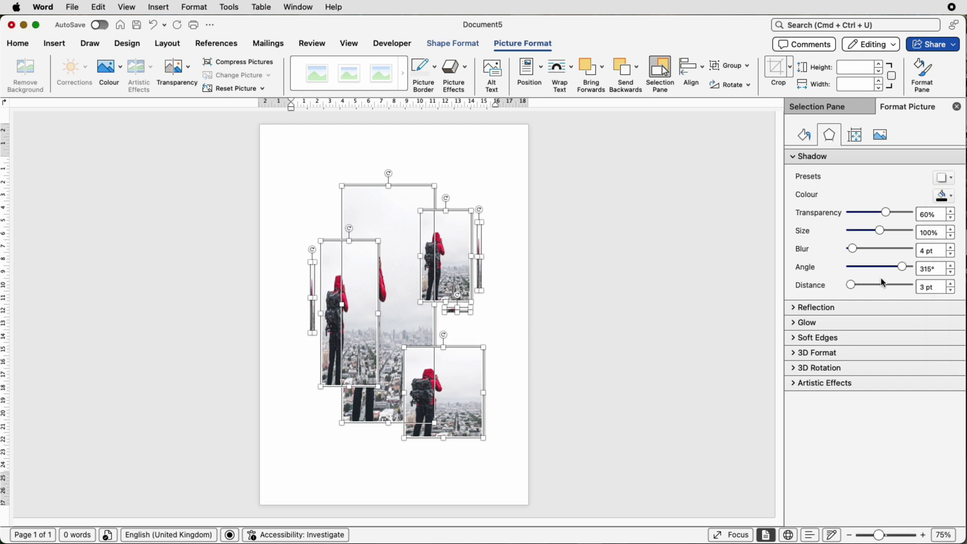
Set the shadow to 0 pt blur, 98% size, 317° angle and 8 pt distance.
{"action": "left_click_drag", "start_coordinate": [855, 251], "coordinate": [846, 252]}
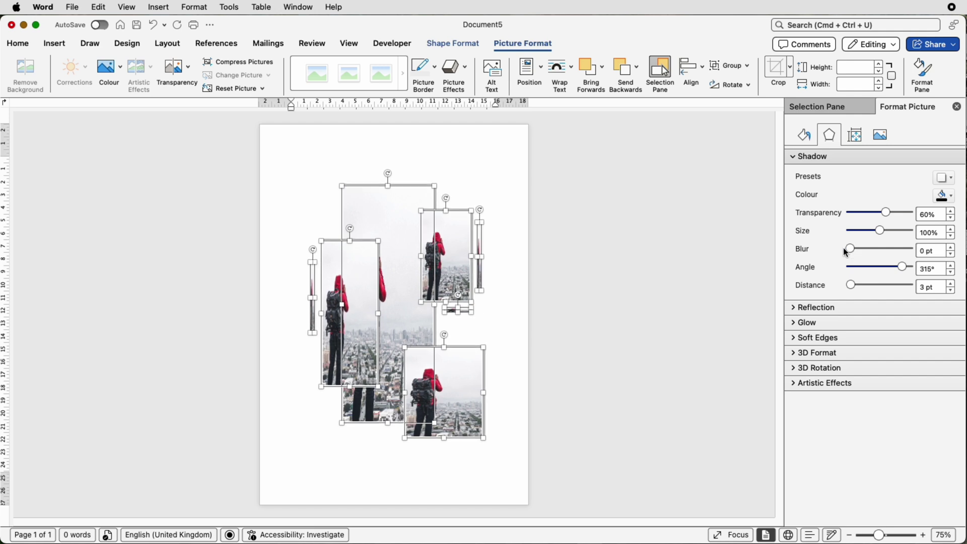
{"action": "mouse_move", "coordinate": [905, 269]}
{"action": "left_mouse_down"}
{"action": "mouse_move", "coordinate": [850, 268]}
{"action": "mouse_move", "coordinate": [910, 272]}
{"action": "left_mouse_up"}
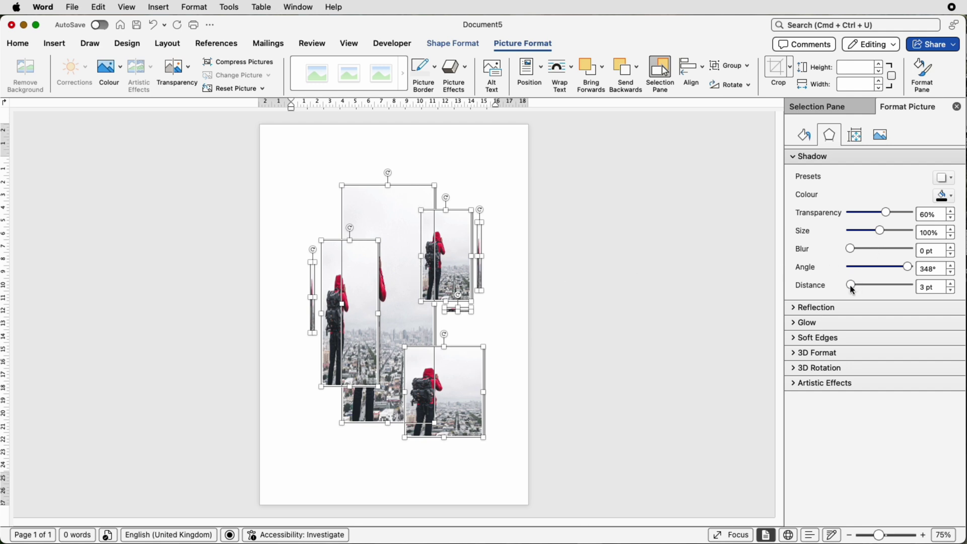
{"action": "mouse_move", "coordinate": [851, 288]}
{"action": "left_mouse_down"}
{"action": "mouse_move", "coordinate": [862, 288]}
{"action": "mouse_move", "coordinate": [852, 285]}
{"action": "left_mouse_up"}
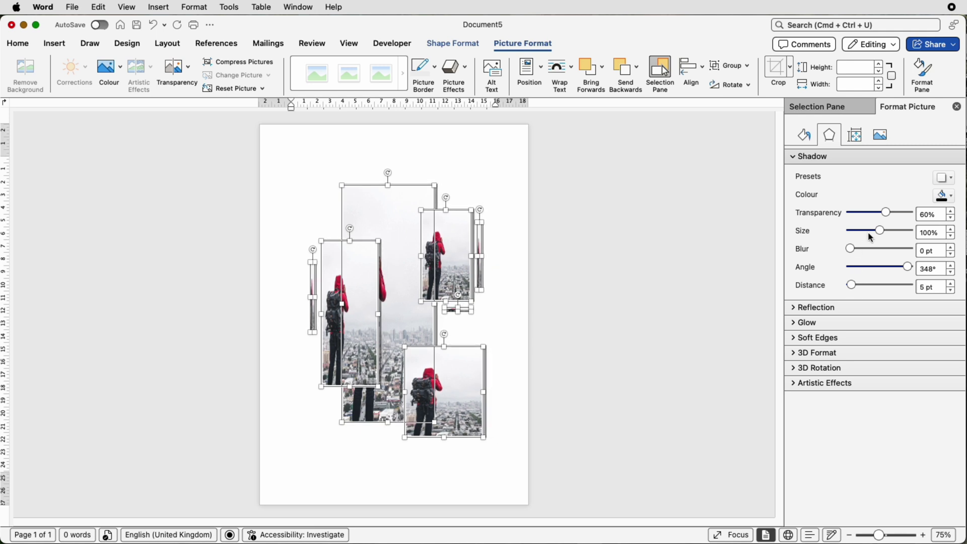
{"action": "left_click_drag", "start_coordinate": [882, 233], "coordinate": [879, 235]}
{"action": "left_click_drag", "start_coordinate": [853, 285], "coordinate": [853, 286]}
{"action": "left_click_drag", "start_coordinate": [908, 267], "coordinate": [903, 267]}
{"action": "left_click", "coordinate": [853, 285]}
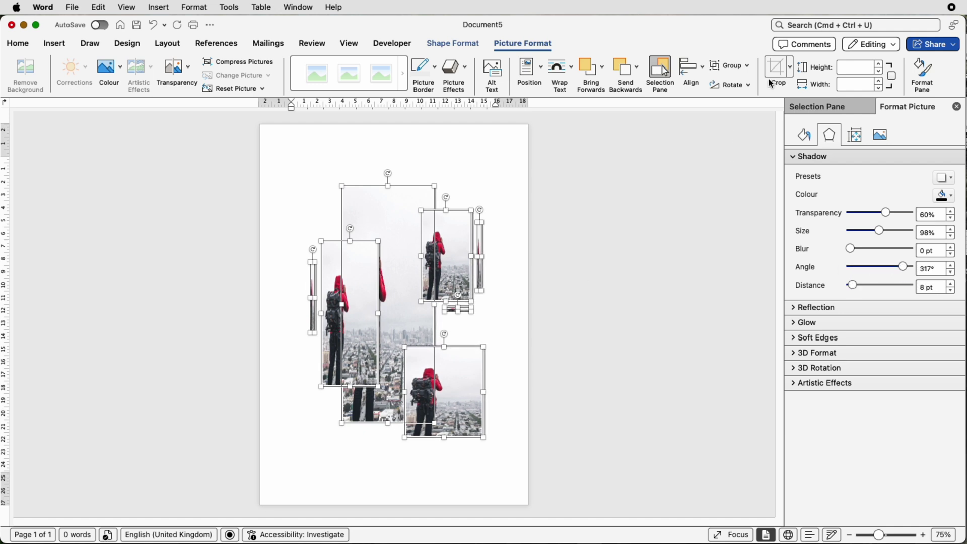
Regroup then ungroup the shadowed pictures, and shift their shadow angle to 308°.
{"action": "left_click", "coordinate": [745, 66]}
{"action": "left_click", "coordinate": [739, 82]}
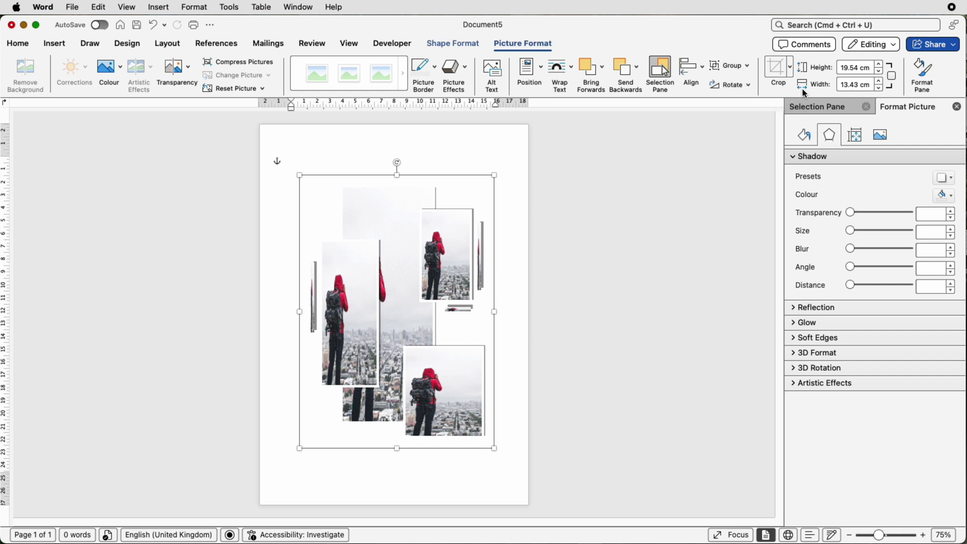
{"action": "left_click", "coordinate": [745, 68]}
{"action": "left_click", "coordinate": [733, 103]}
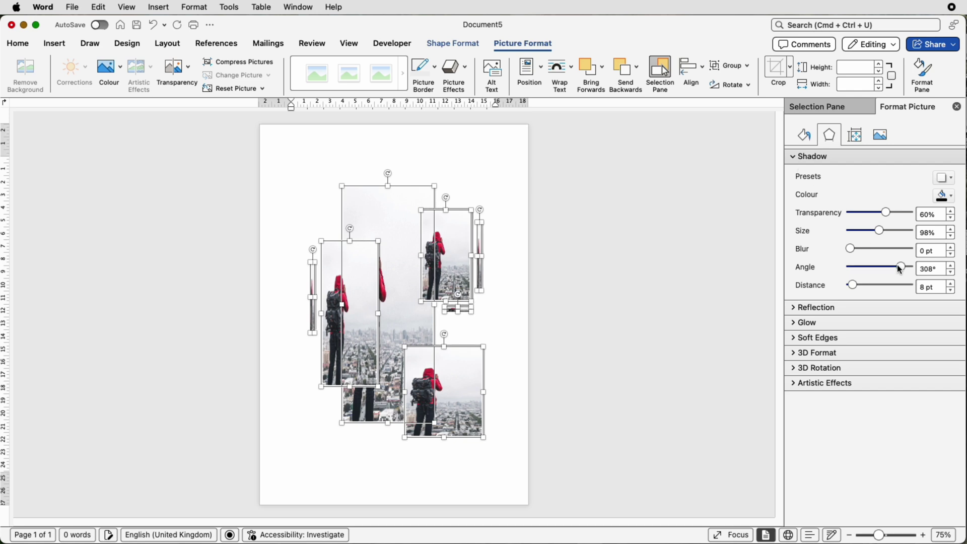
{"action": "key", "text": "super+z"}
{"action": "left_click", "coordinate": [729, 65]}
{"action": "left_click", "coordinate": [744, 106]}
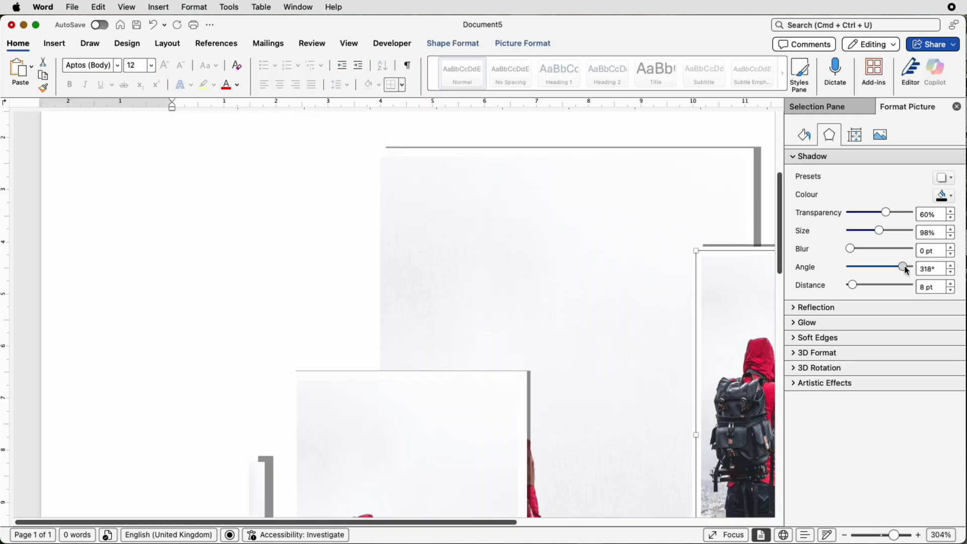
{"action": "left_click_drag", "start_coordinate": [905, 270], "coordinate": [901, 268]}
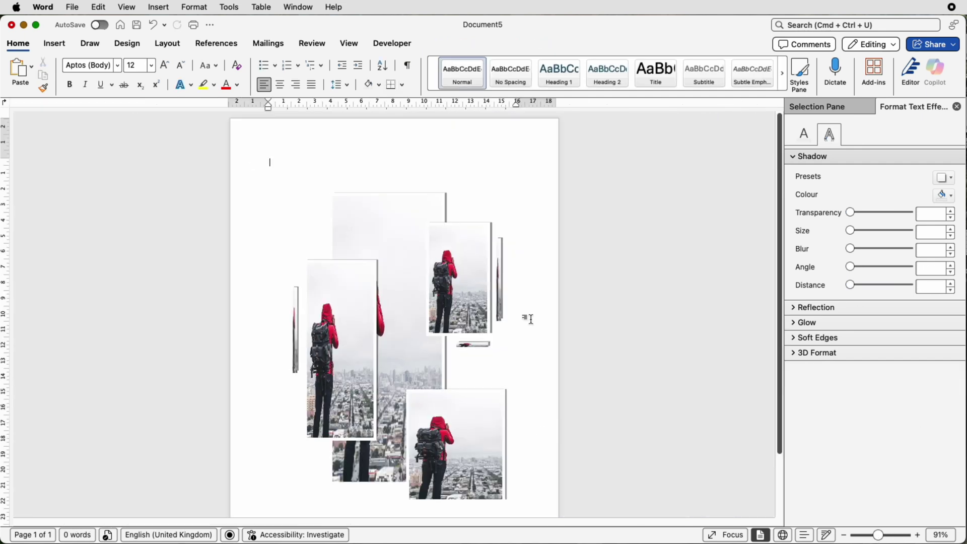
Select all seven rectangles from the Selection Pane and group them.
{"action": "left_click", "coordinate": [441, 447]}
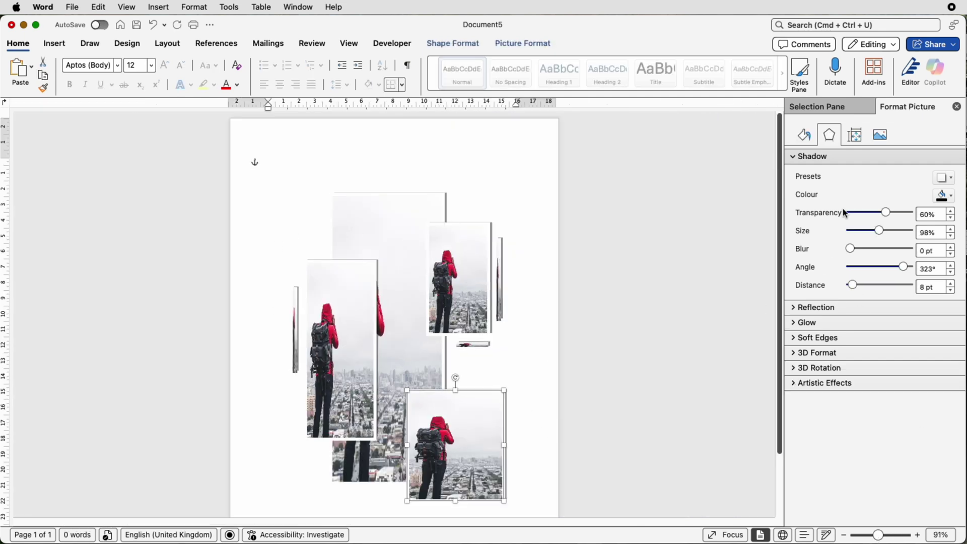
{"action": "left_click", "coordinate": [848, 112]}
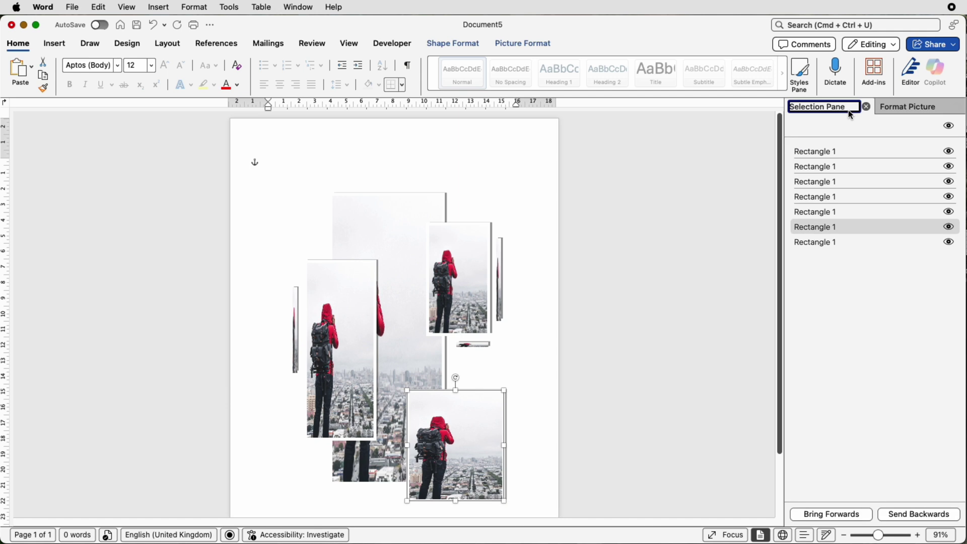
{"action": "left_click", "coordinate": [848, 151]}
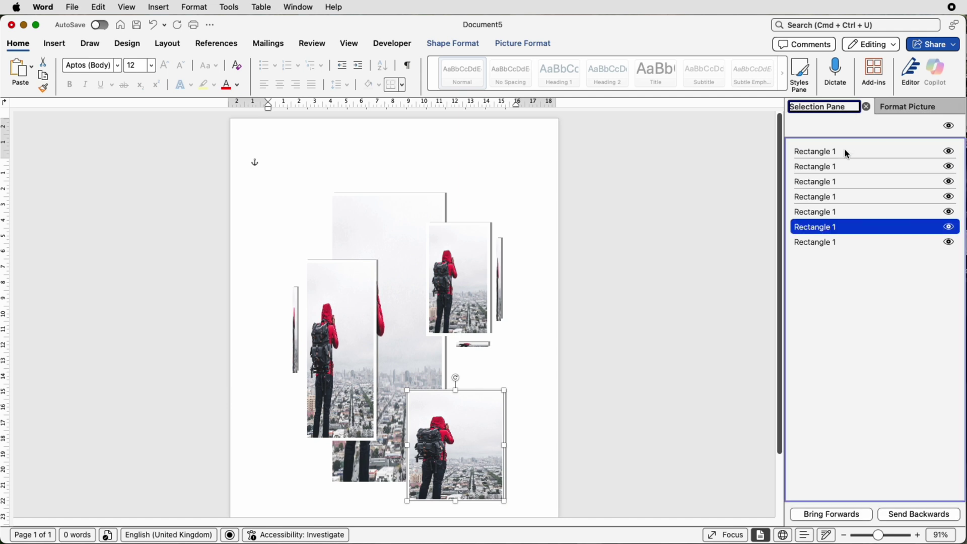
{"action": "left_click", "coordinate": [841, 245], "text": "shift"}
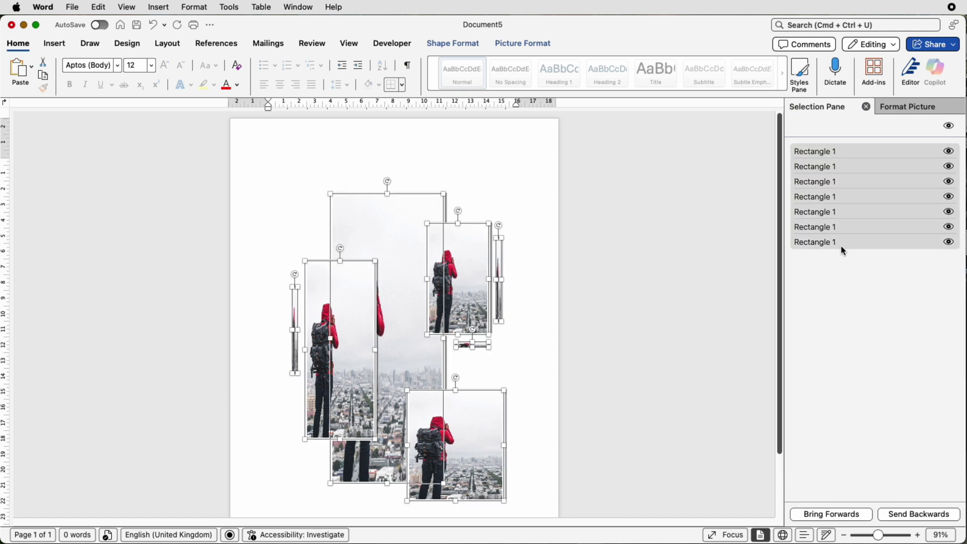
{"action": "left_click", "coordinate": [531, 43]}
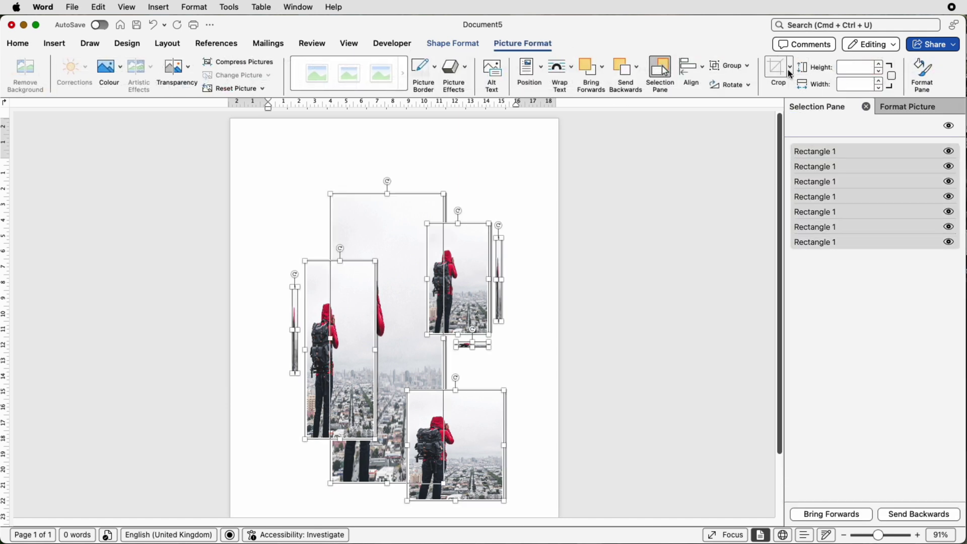
{"action": "left_click", "coordinate": [746, 66]}
{"action": "left_click", "coordinate": [742, 81]}
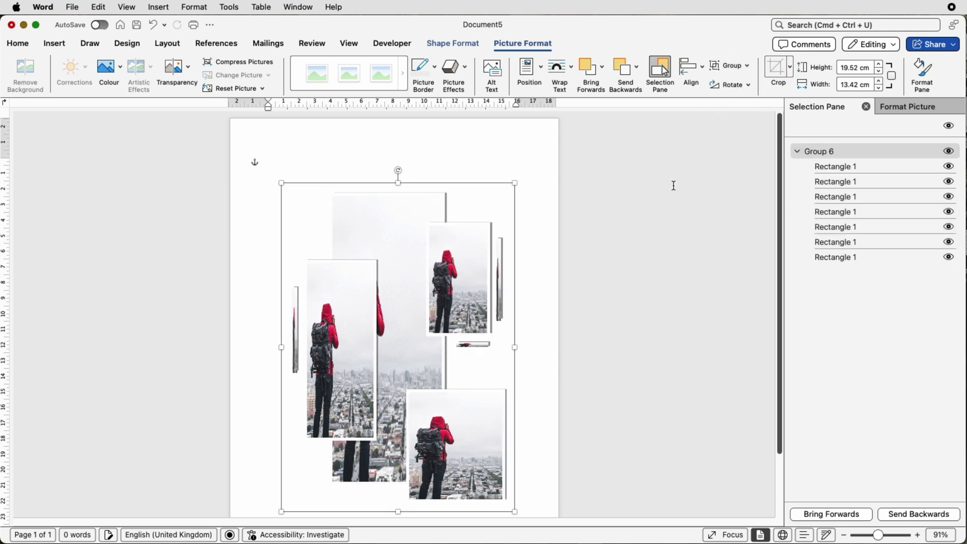
Fill the group with one hiker photo spread across every shape.
{"action": "scroll", "coordinate": [673, 185], "scroll_direction": "down", "scroll_amount": 3}
{"action": "left_click", "coordinate": [890, 109]}
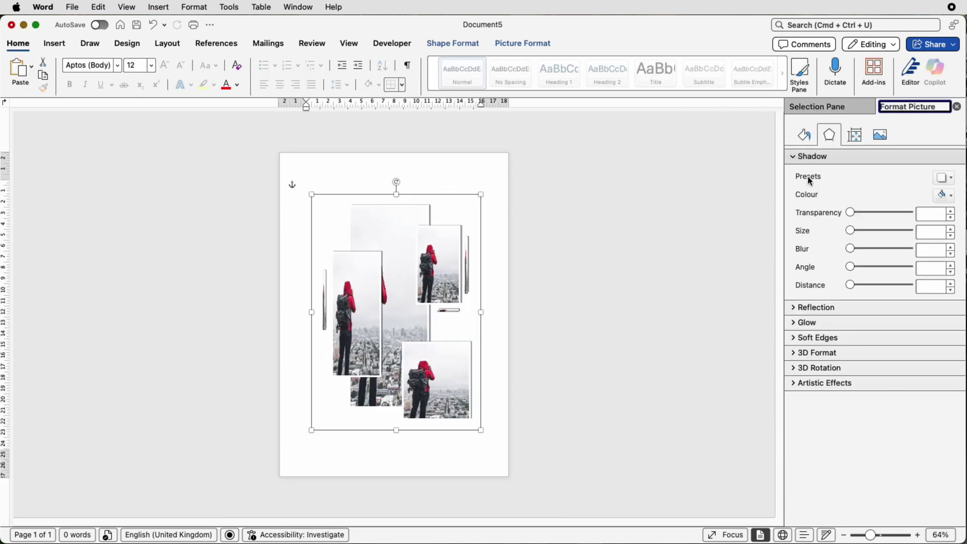
{"action": "left_click", "coordinate": [803, 135]}
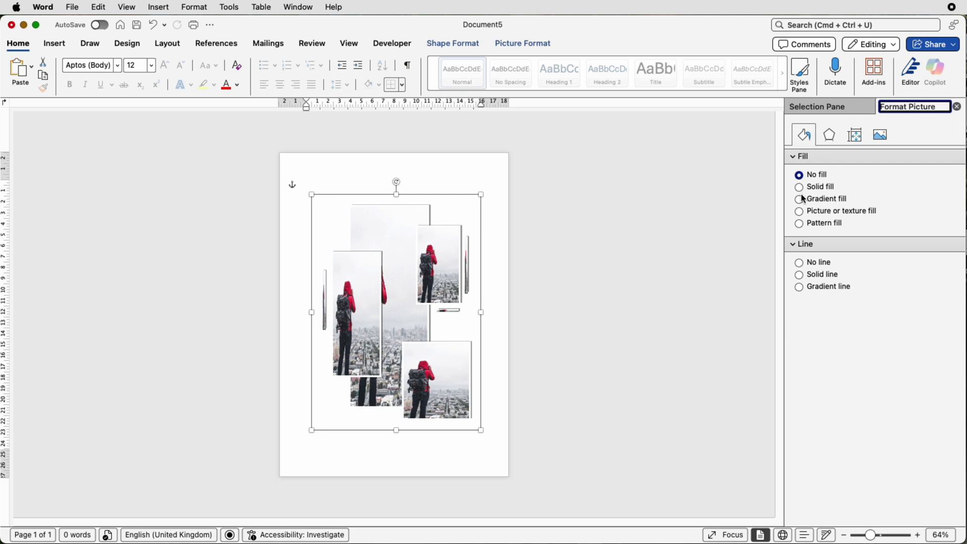
{"action": "left_click", "coordinate": [799, 212]}
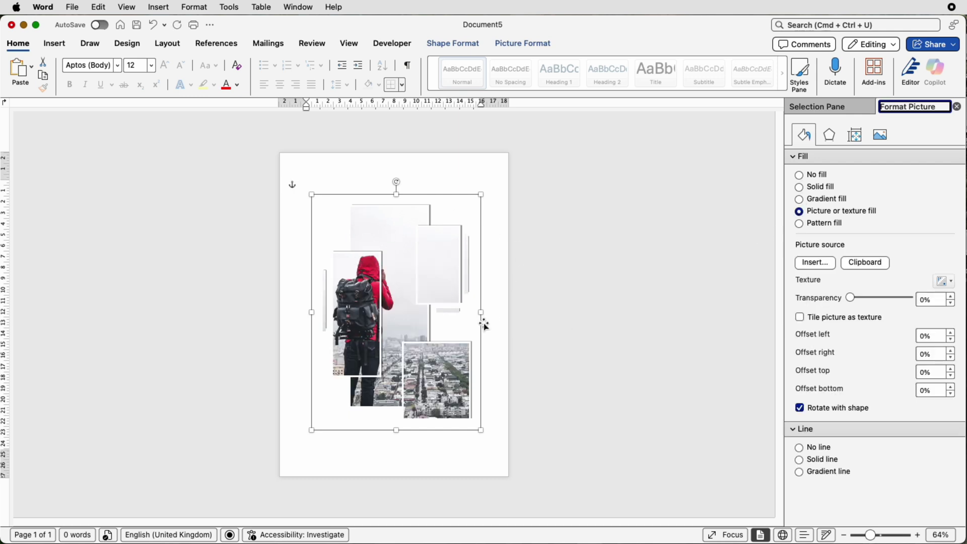
{"action": "left_click", "coordinate": [571, 308]}
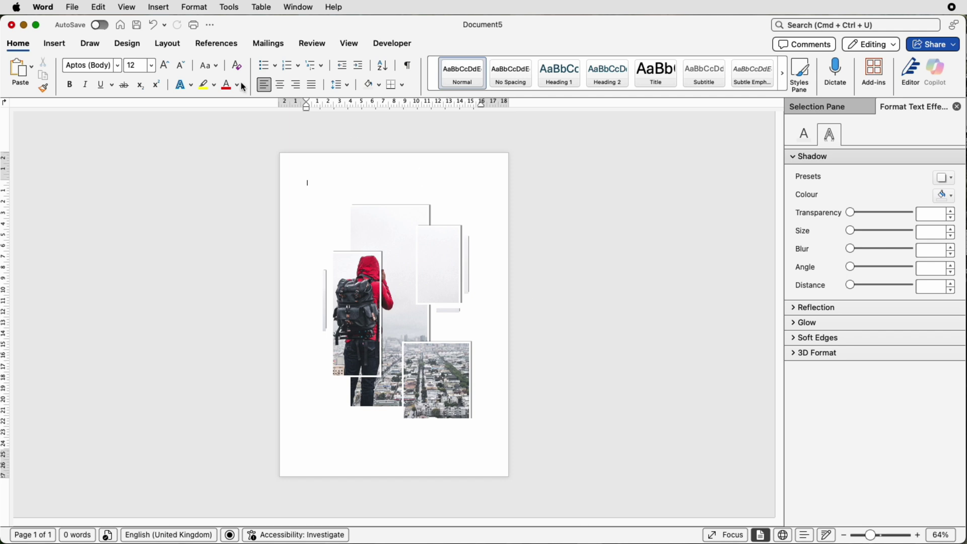
Draw a plain rectangle covering the whole page.
{"action": "left_click", "coordinate": [53, 44]}
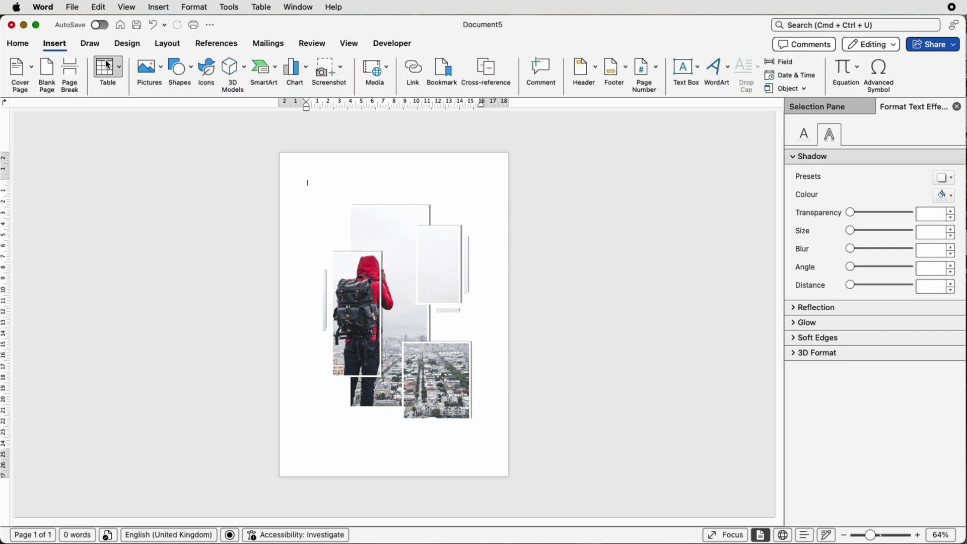
{"action": "left_click", "coordinate": [191, 70]}
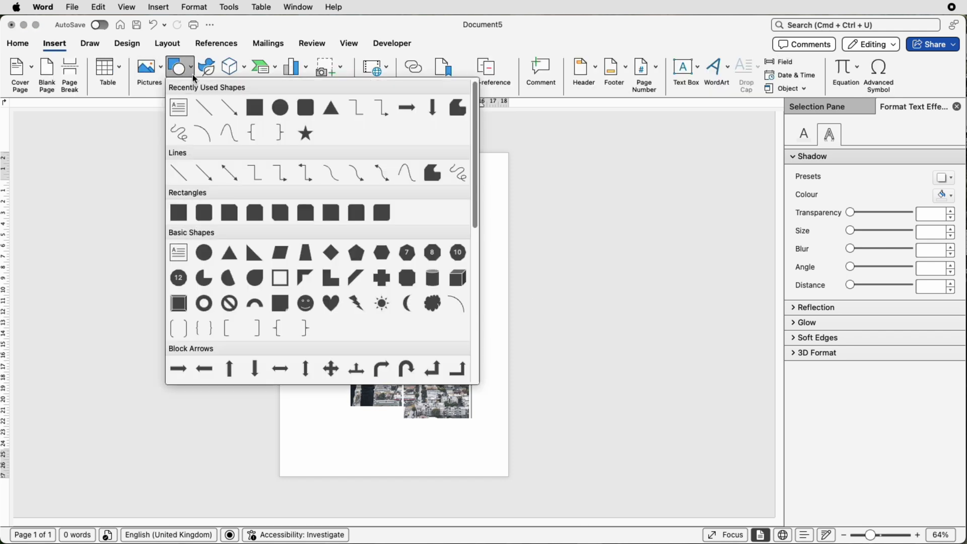
{"action": "left_click", "coordinate": [178, 213]}
{"action": "mouse_move", "coordinate": [284, 154]}
{"action": "left_mouse_down"}
{"action": "mouse_move", "coordinate": [281, 203]}
{"action": "mouse_move", "coordinate": [432, 404]}
{"action": "mouse_move", "coordinate": [509, 476]}
{"action": "left_mouse_up"}
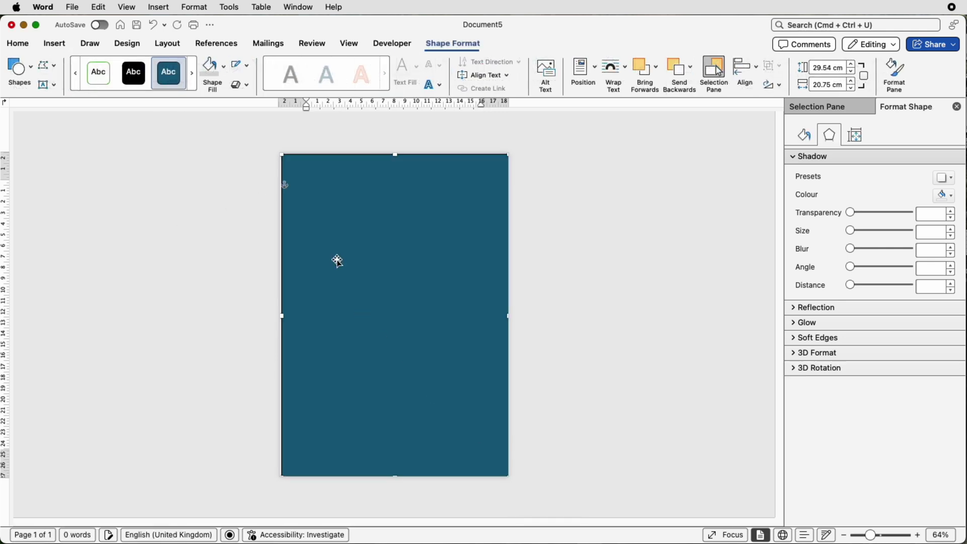
Give the rectangle a gradient fill with its outer stop at 100% in grey.
{"action": "left_click", "coordinate": [805, 136]}
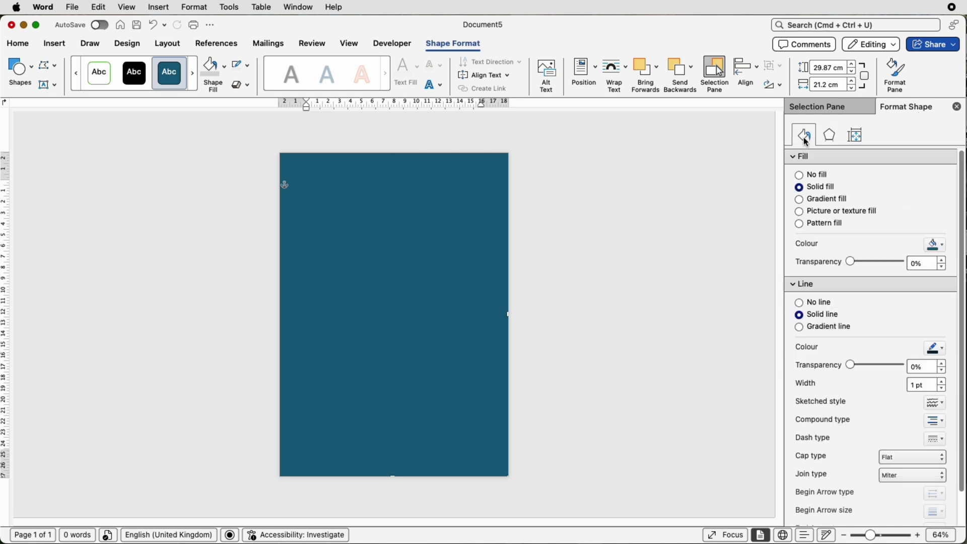
{"action": "left_click", "coordinate": [800, 200]}
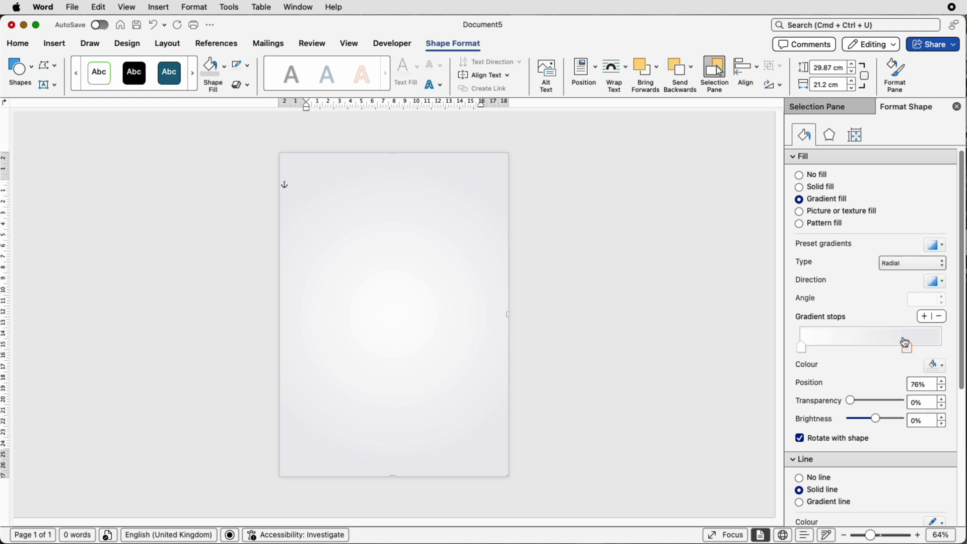
{"action": "mouse_move", "coordinate": [908, 351]}
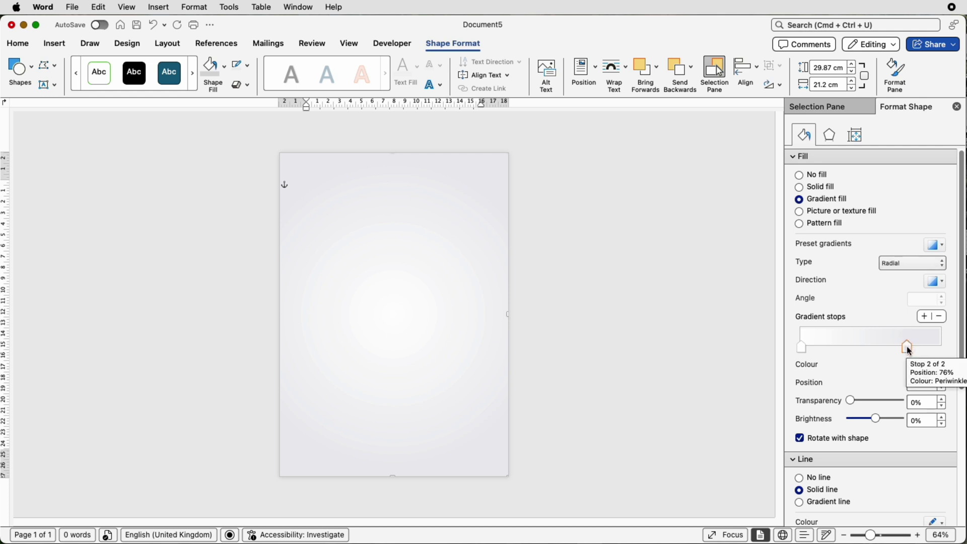
{"action": "left_click_drag", "start_coordinate": [909, 351], "coordinate": [943, 351]}
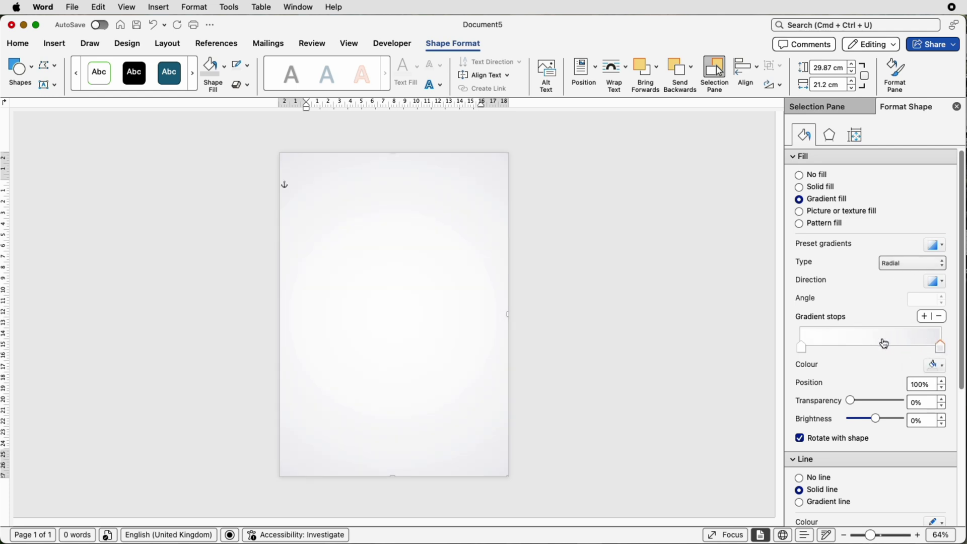
{"action": "left_click", "coordinate": [942, 367]}
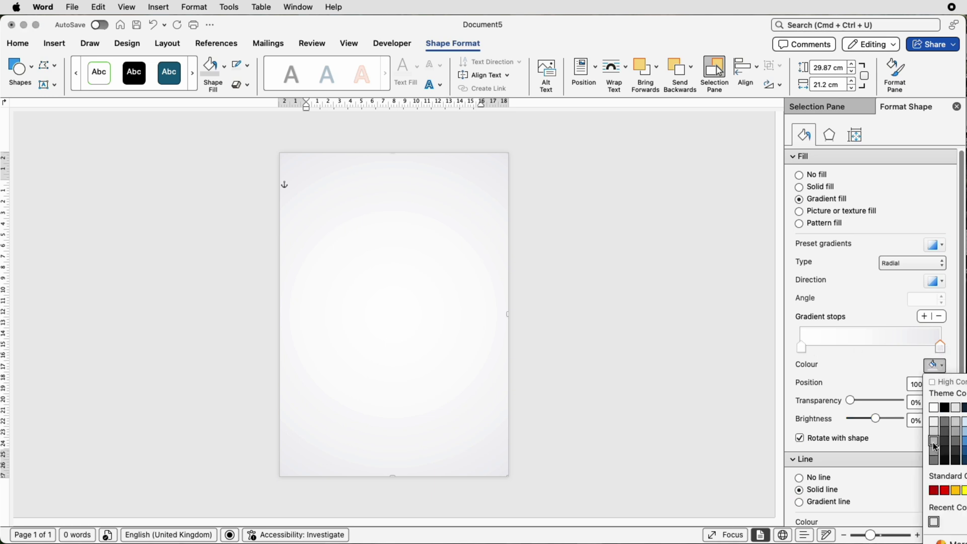
{"action": "left_click", "coordinate": [934, 442]}
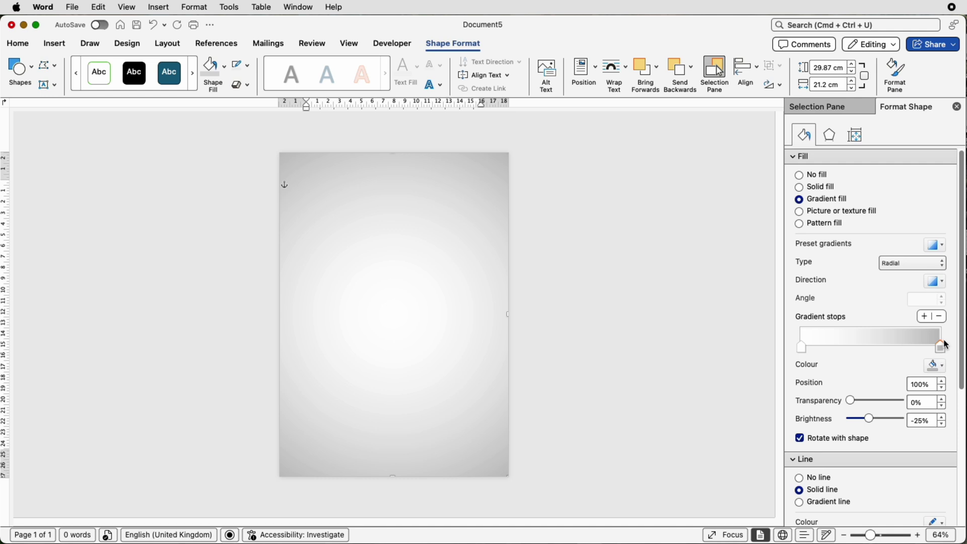
Make the centre gradient stop white, keeping the Radial gradient type and direction.
{"action": "left_click", "coordinate": [801, 349]}
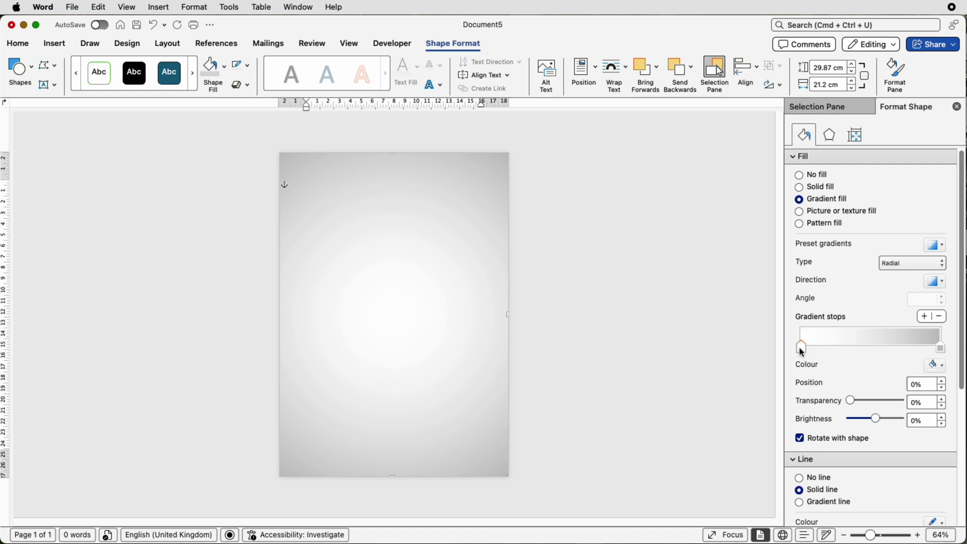
{"action": "left_click", "coordinate": [943, 366]}
{"action": "left_click", "coordinate": [946, 497]}
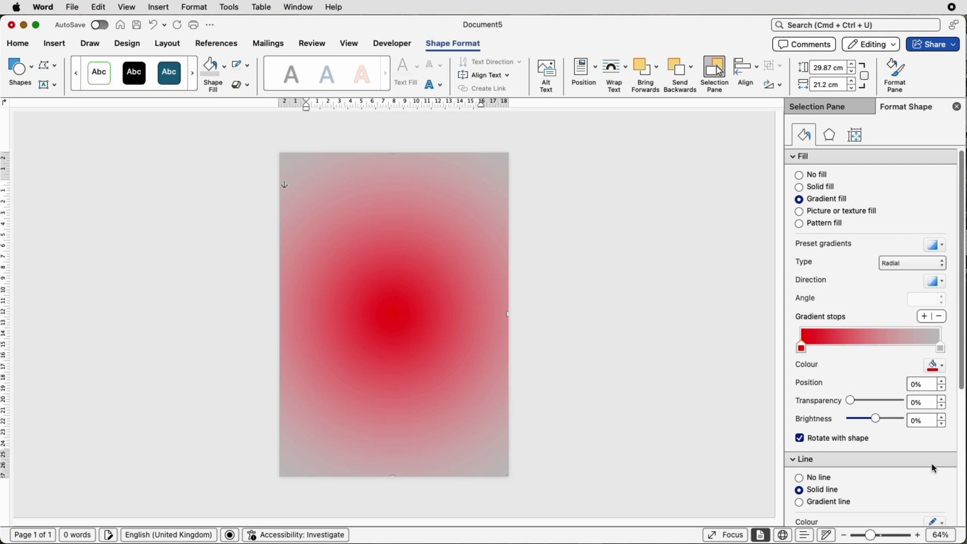
{"action": "left_click", "coordinate": [942, 367]}
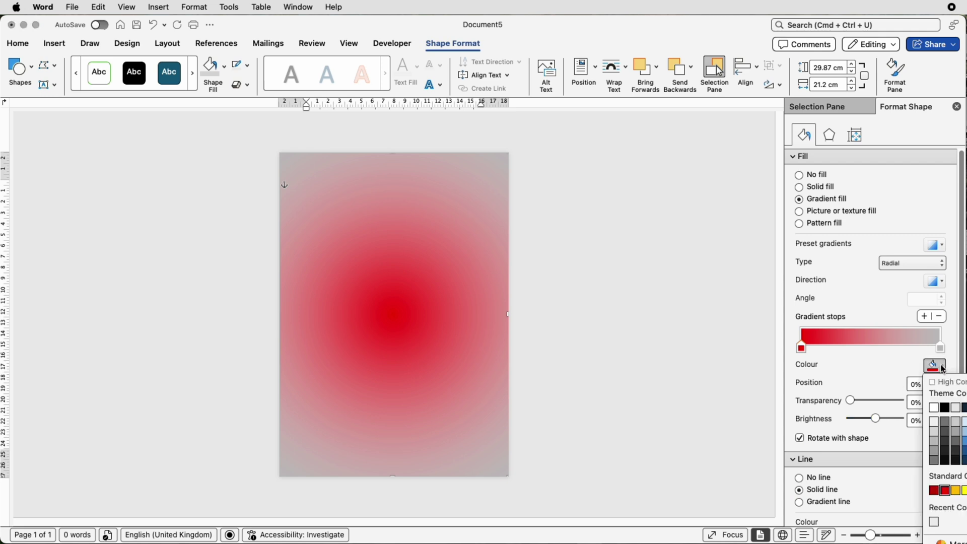
{"action": "left_click", "coordinate": [934, 408]}
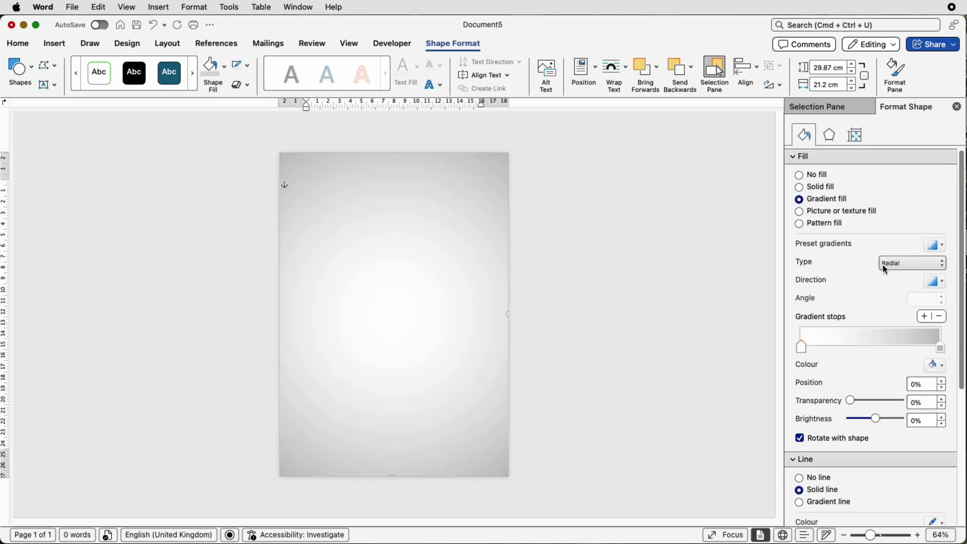
{"action": "left_click", "coordinate": [908, 266]}
{"action": "left_click", "coordinate": [890, 268]}
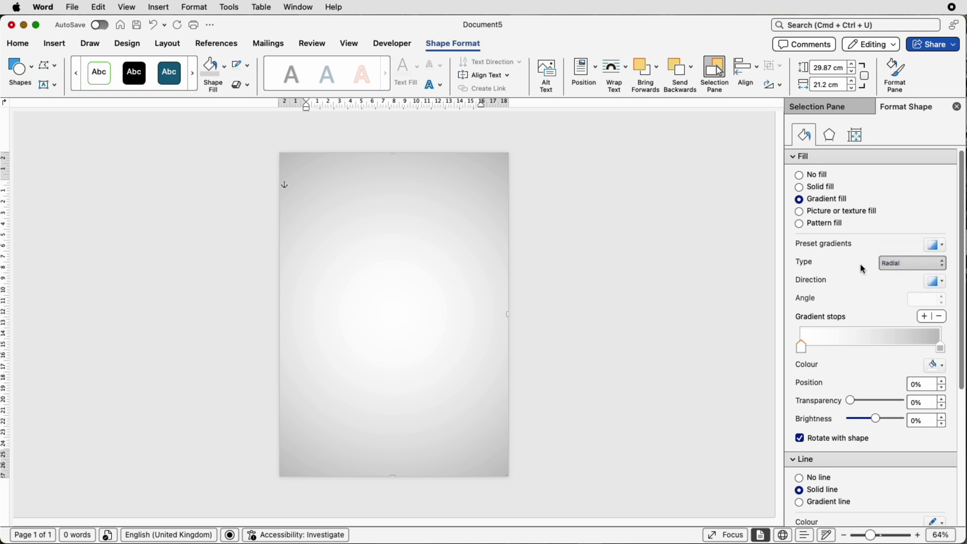
{"action": "left_click", "coordinate": [943, 284]}
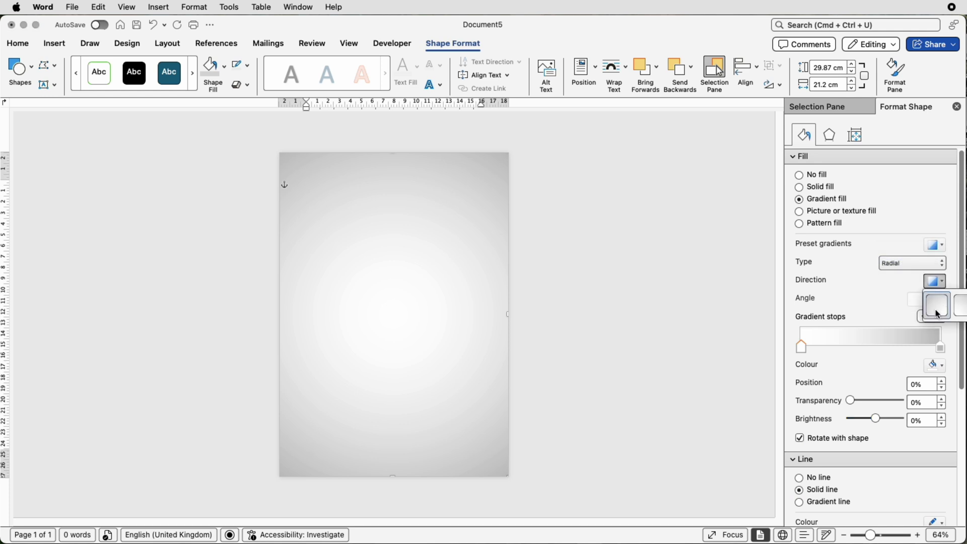
{"action": "left_click", "coordinate": [873, 308]}
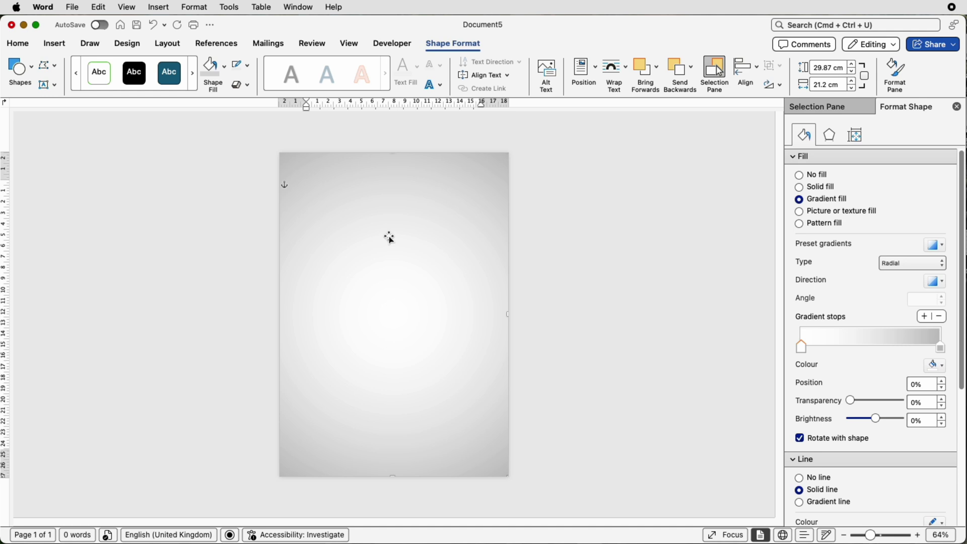
{"action": "left_click", "coordinate": [941, 348]}
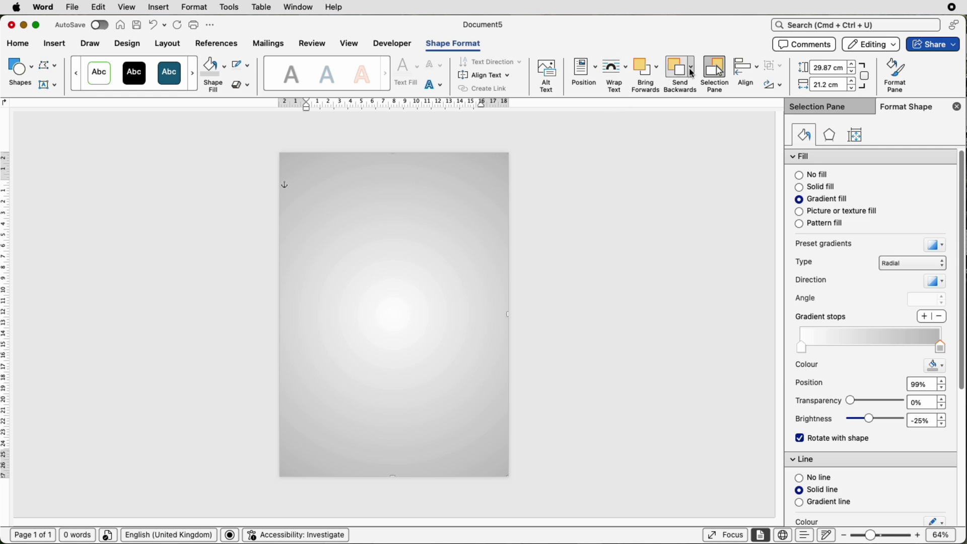
Send the gradient rectangle behind the collage and sample a light grey for its outer stop.
{"action": "left_click", "coordinate": [692, 73]}
{"action": "left_click", "coordinate": [691, 103]}
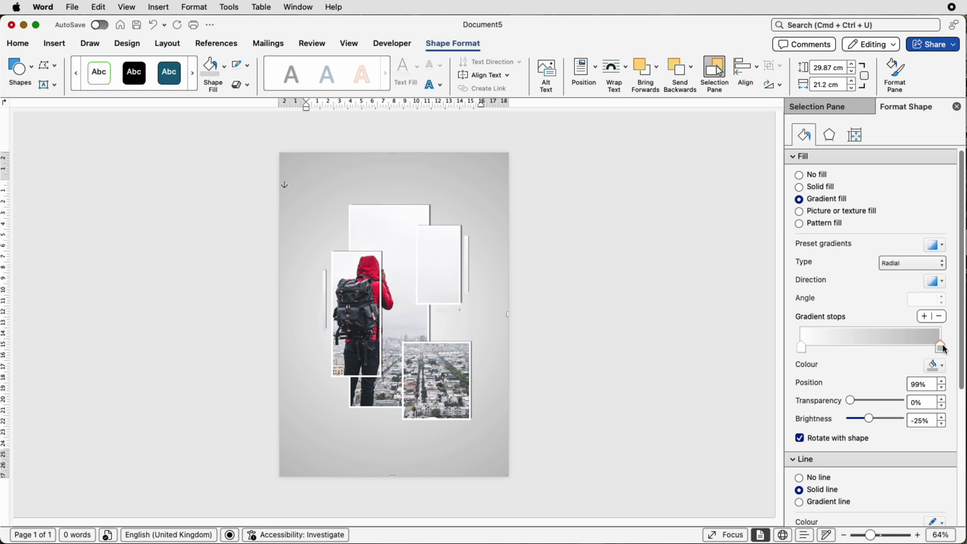
{"action": "left_click", "coordinate": [937, 365]}
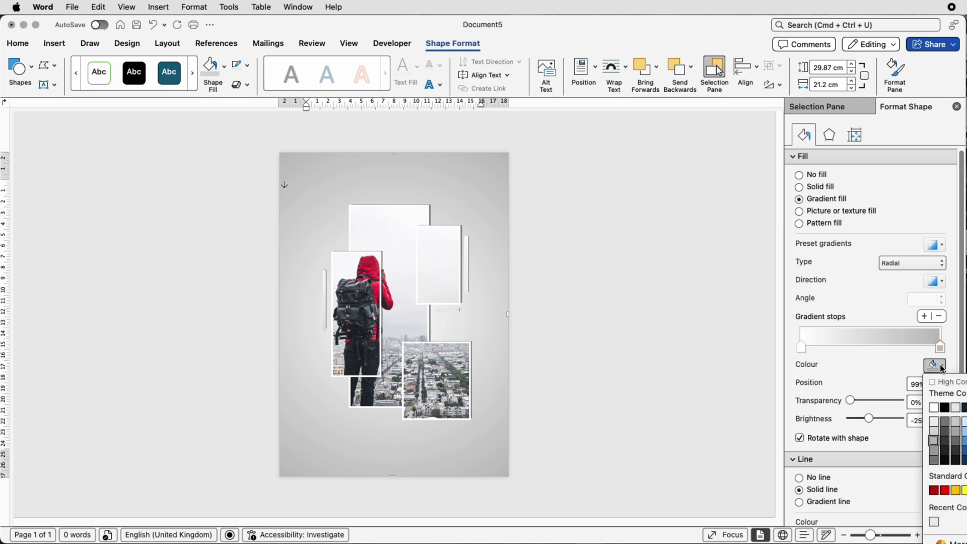
{"action": "left_click", "coordinate": [949, 540]}
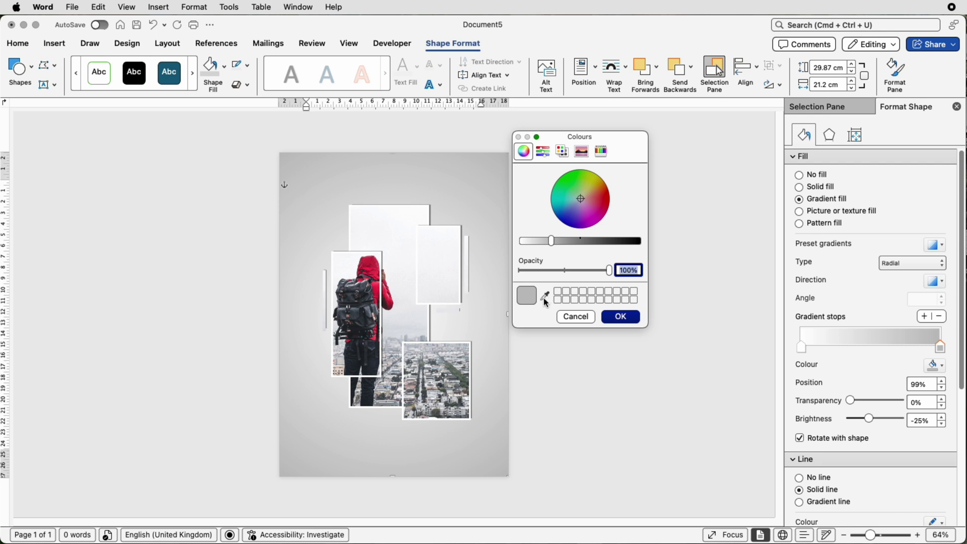
{"action": "left_click", "coordinate": [544, 298]}
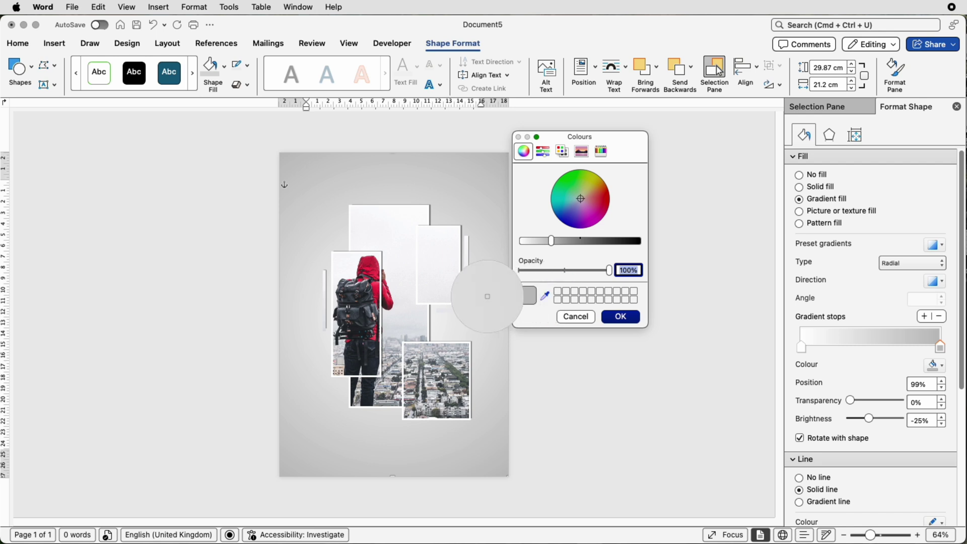
{"action": "left_click", "coordinate": [457, 301]}
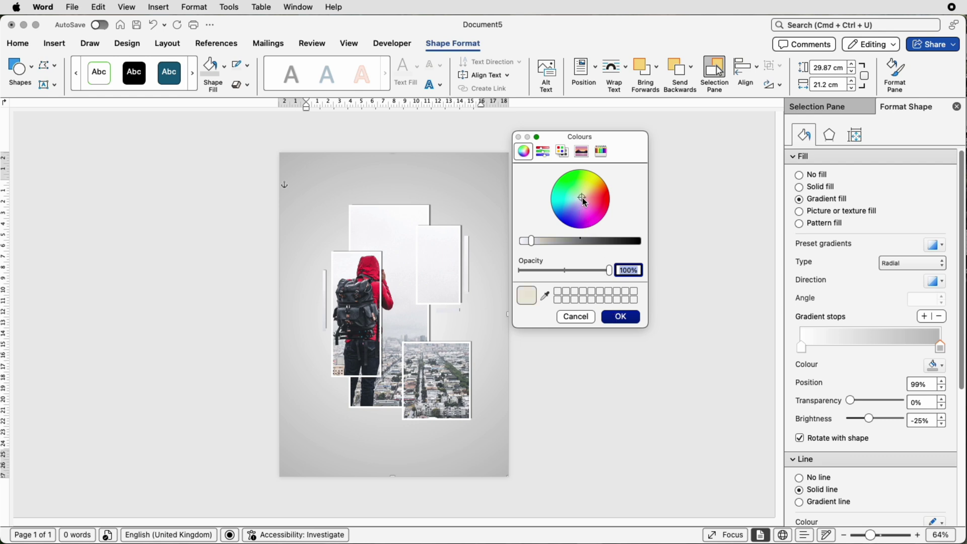
Resample a pale grey from the collage background and confirm it as the stop colour.
{"action": "mouse_move", "coordinate": [582, 194]}
{"action": "left_mouse_down"}
{"action": "mouse_move", "coordinate": [566, 186]}
{"action": "mouse_move", "coordinate": [594, 206]}
{"action": "mouse_move", "coordinate": [581, 213]}
{"action": "mouse_move", "coordinate": [576, 190]}
{"action": "mouse_move", "coordinate": [587, 205]}
{"action": "mouse_move", "coordinate": [571, 201]}
{"action": "left_mouse_up"}
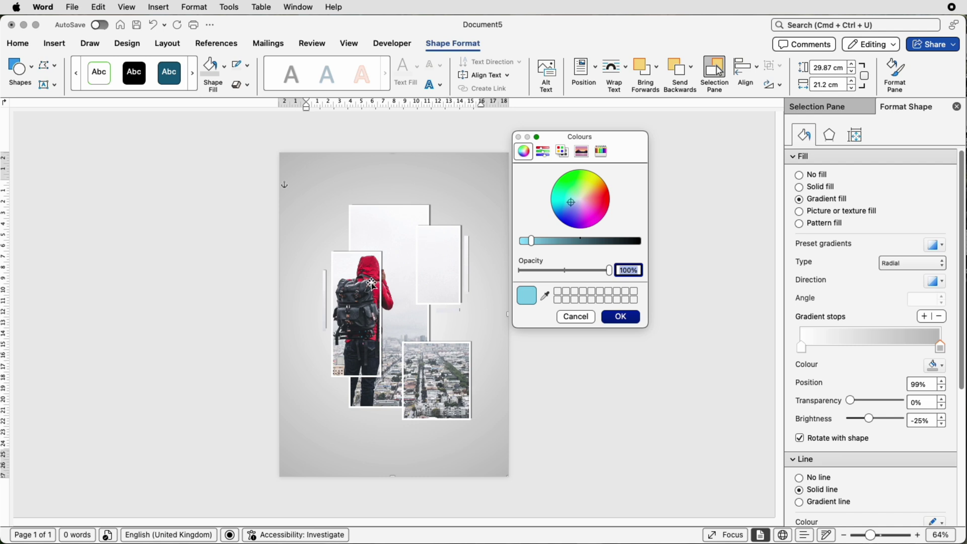
{"action": "left_click", "coordinate": [546, 297]}
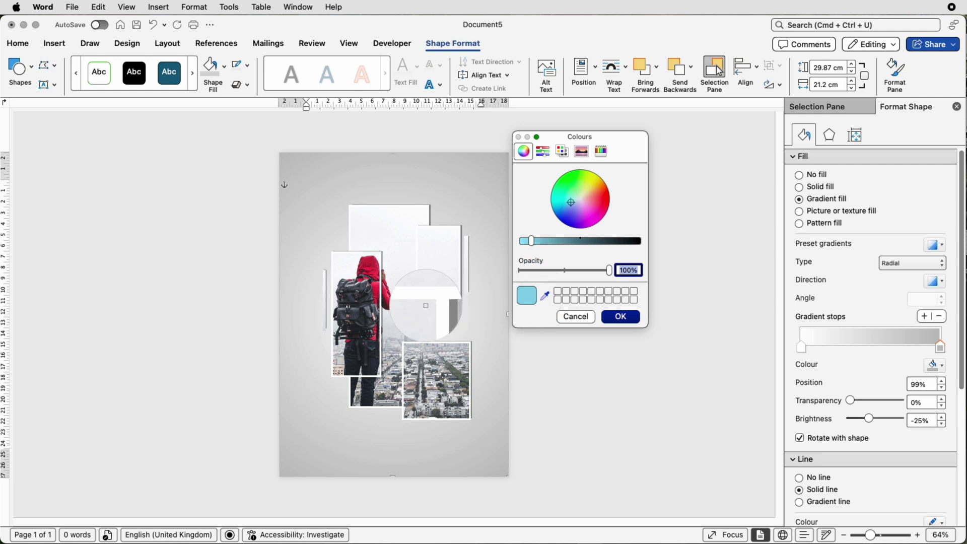
{"action": "left_click", "coordinate": [407, 326]}
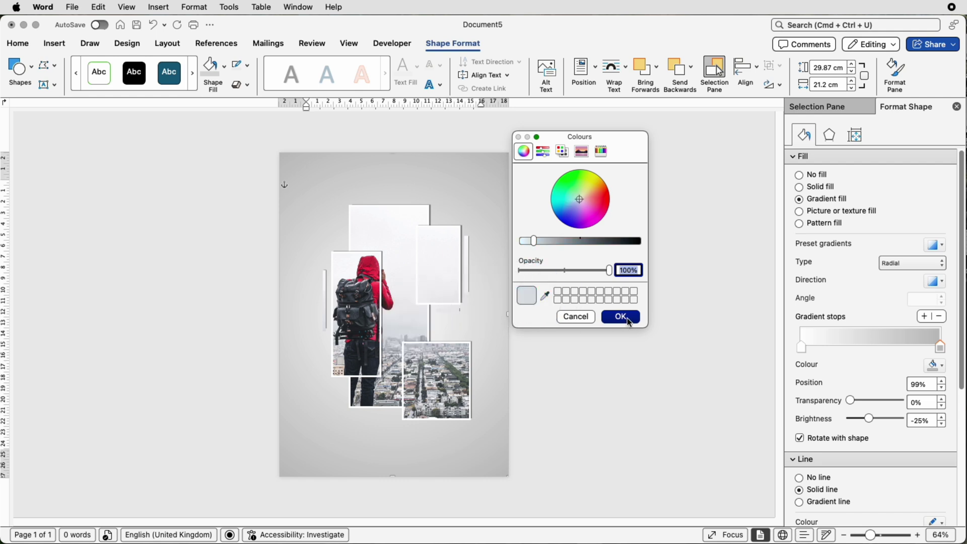
{"action": "left_click", "coordinate": [622, 317]}
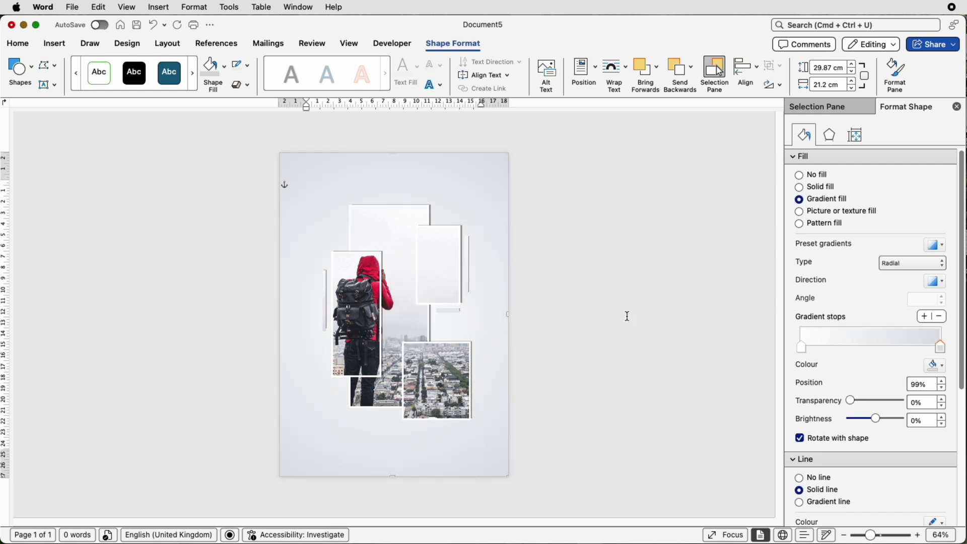
Select the collage Group 6 in the Selection Pane.
{"action": "left_click", "coordinate": [627, 315]}
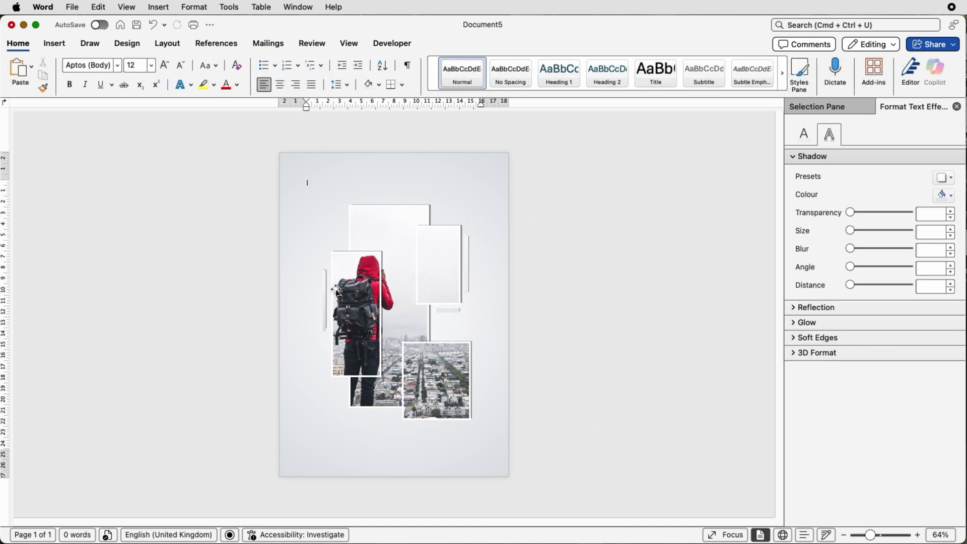
{"action": "left_click", "coordinate": [393, 43]}
{"action": "left_click", "coordinate": [391, 243]}
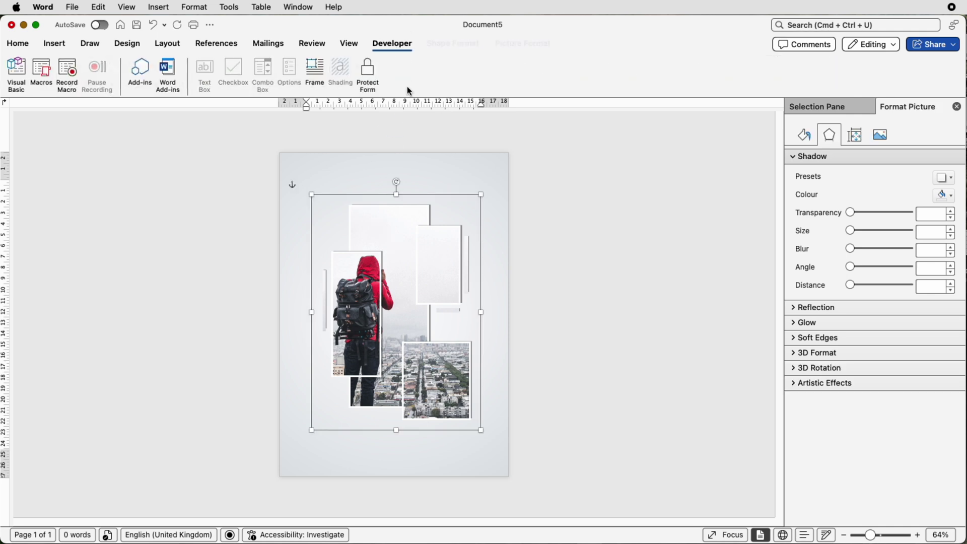
{"action": "left_click", "coordinate": [450, 44]}
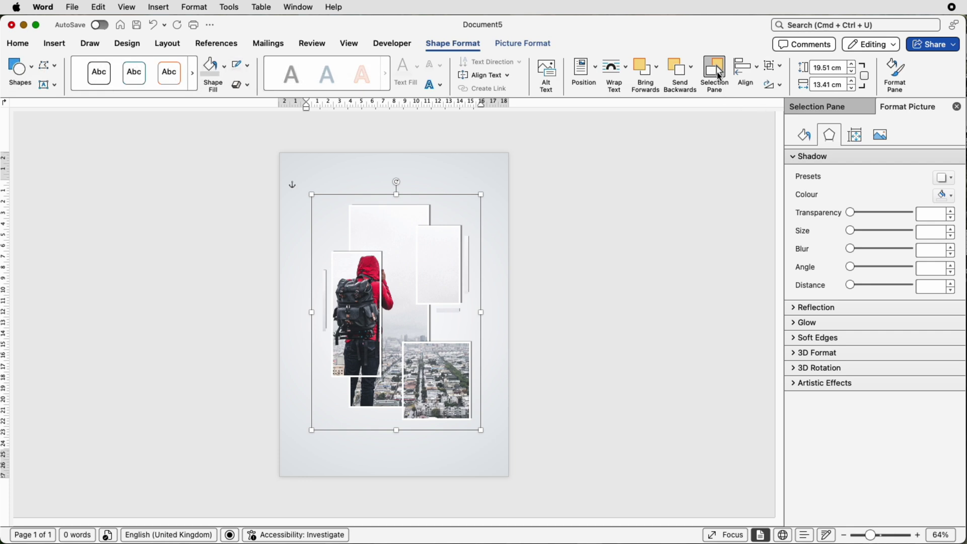
{"action": "left_click", "coordinate": [719, 76]}
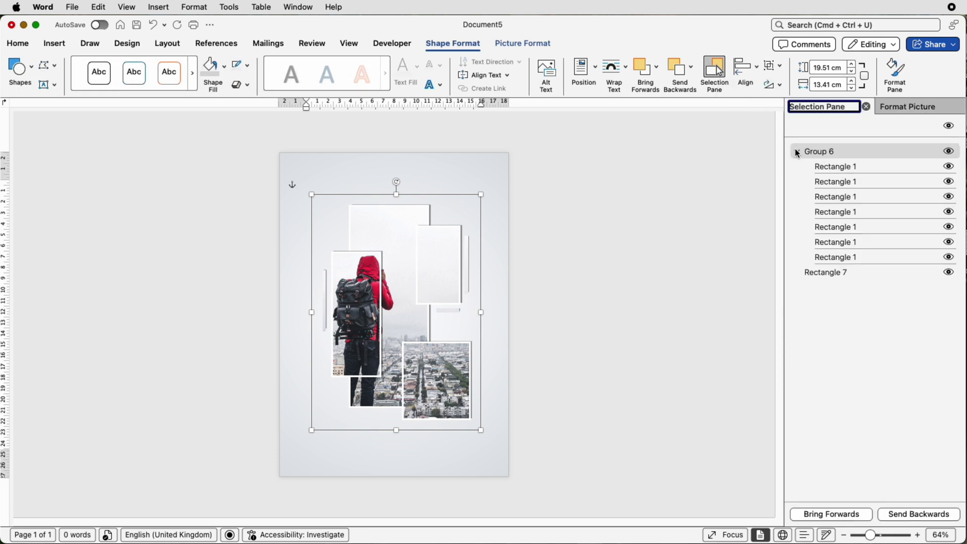
{"action": "left_click", "coordinate": [819, 151]}
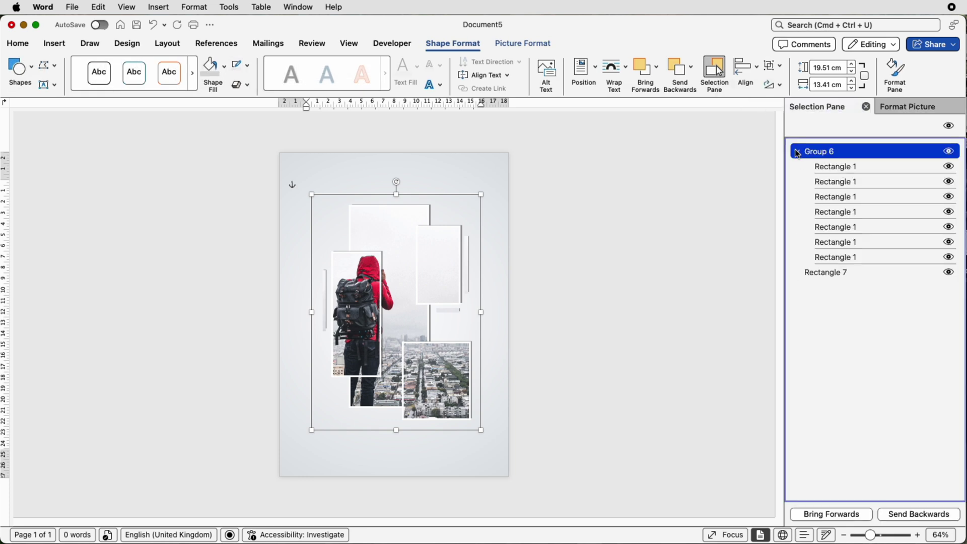
{"action": "left_click", "coordinate": [948, 152]}
{"action": "left_click", "coordinate": [948, 152]}
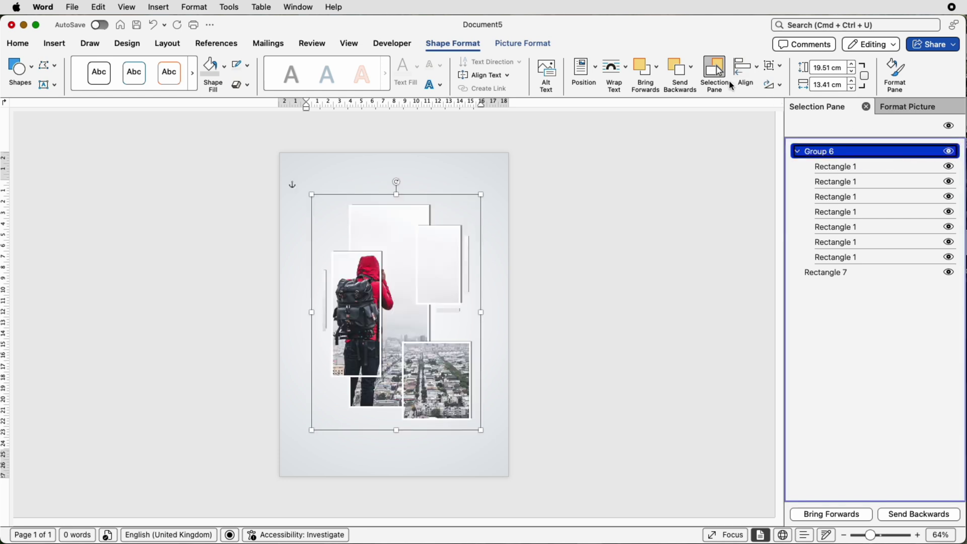
Add background Rectangle 7, align centre and middle, and group the two together.
{"action": "left_click", "coordinate": [834, 273]}
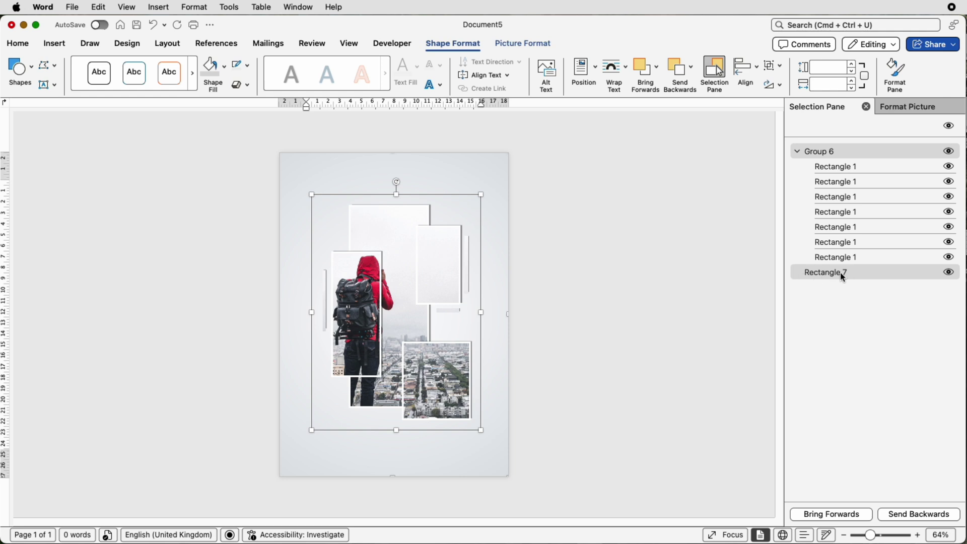
{"action": "left_click", "coordinate": [755, 67]}
{"action": "left_click", "coordinate": [760, 114]}
{"action": "left_click", "coordinate": [755, 68]}
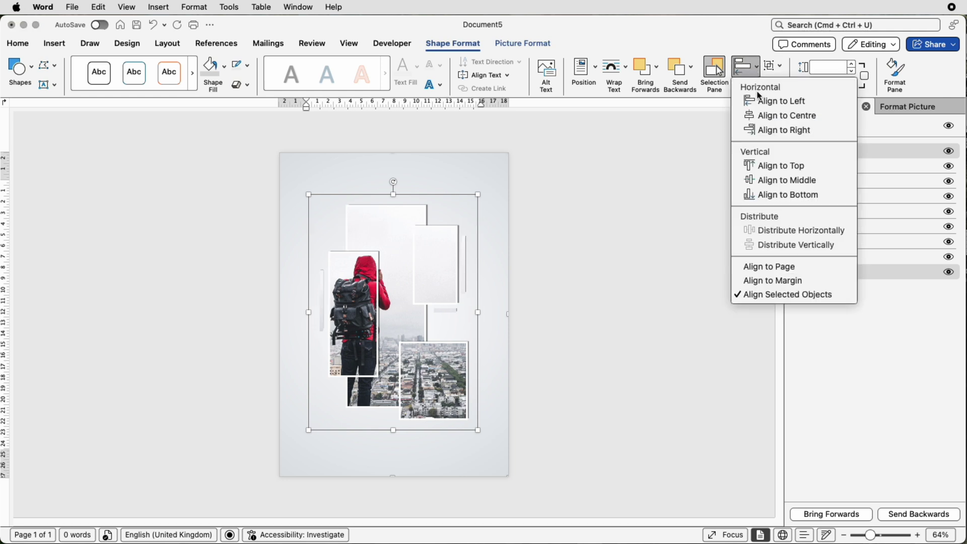
{"action": "left_click", "coordinate": [762, 181]}
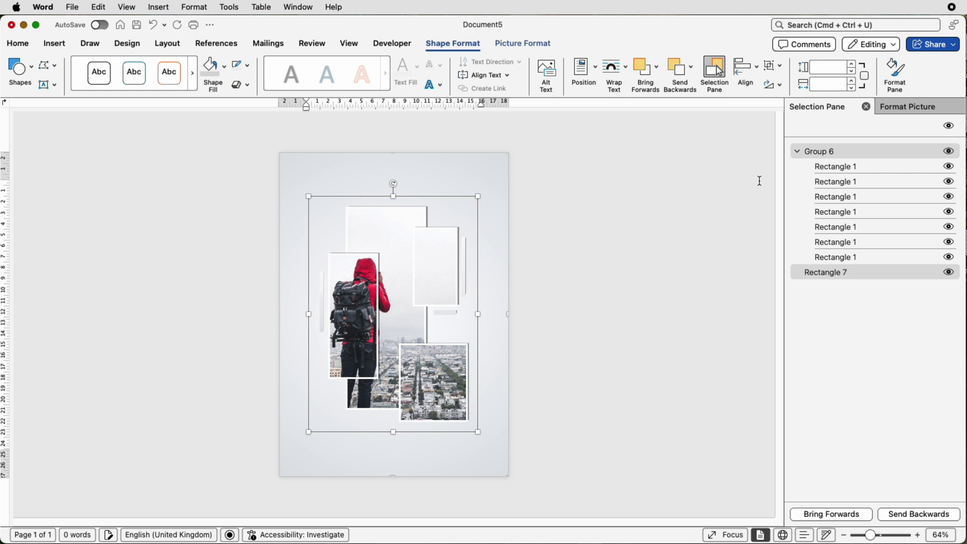
{"action": "left_click", "coordinate": [768, 65]}
{"action": "left_click", "coordinate": [780, 83]}
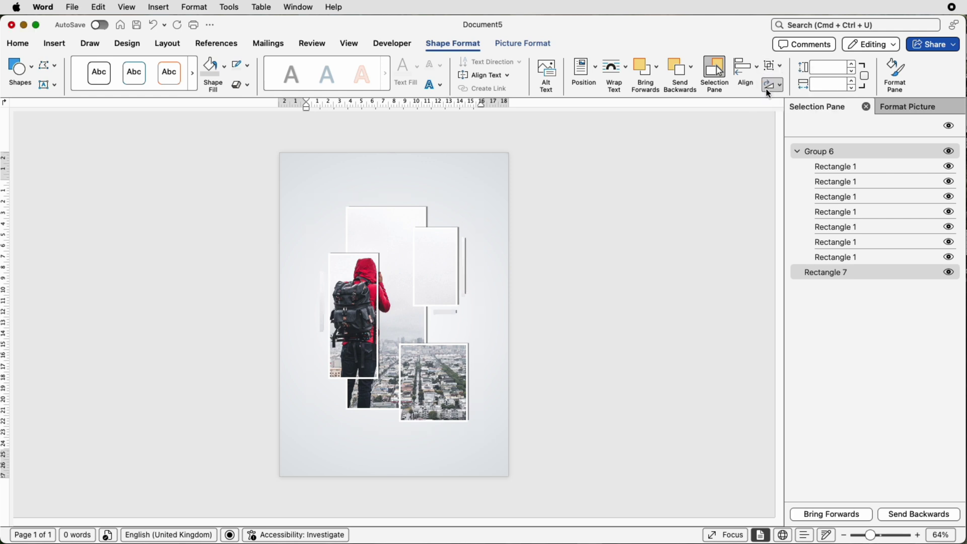
Export the combined collage group as PNG file Picture 1.png in Pictures.
{"action": "left_click", "coordinate": [446, 183]}
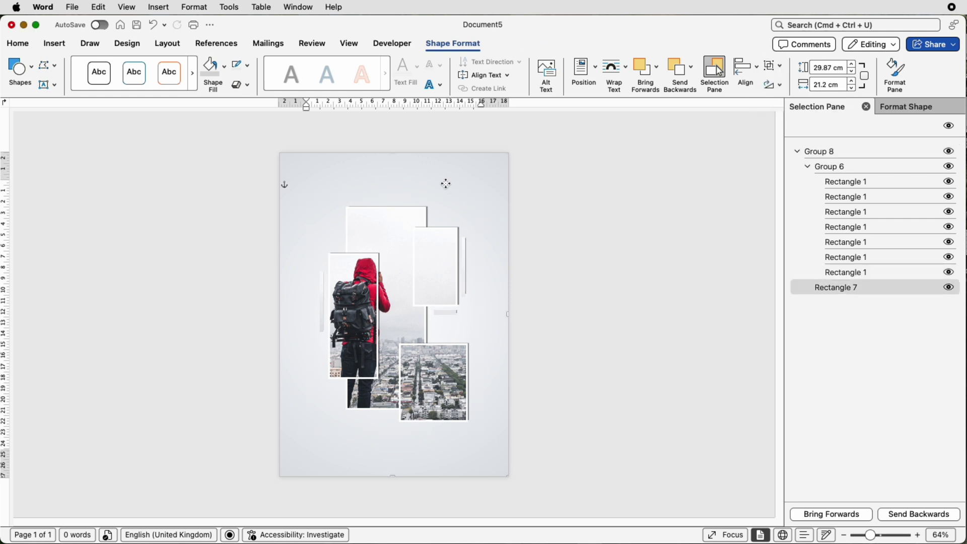
{"action": "right_click", "coordinate": [446, 183]}
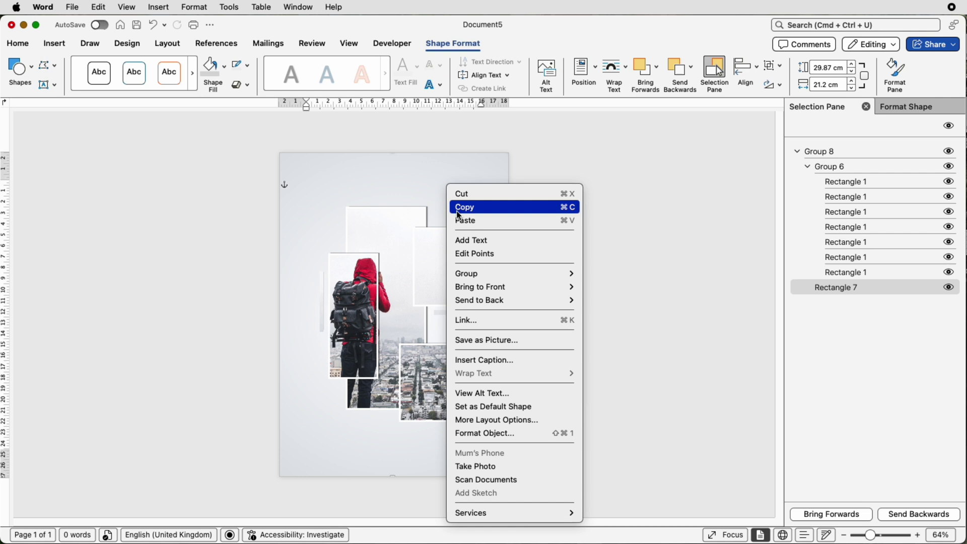
{"action": "left_click", "coordinate": [486, 340]}
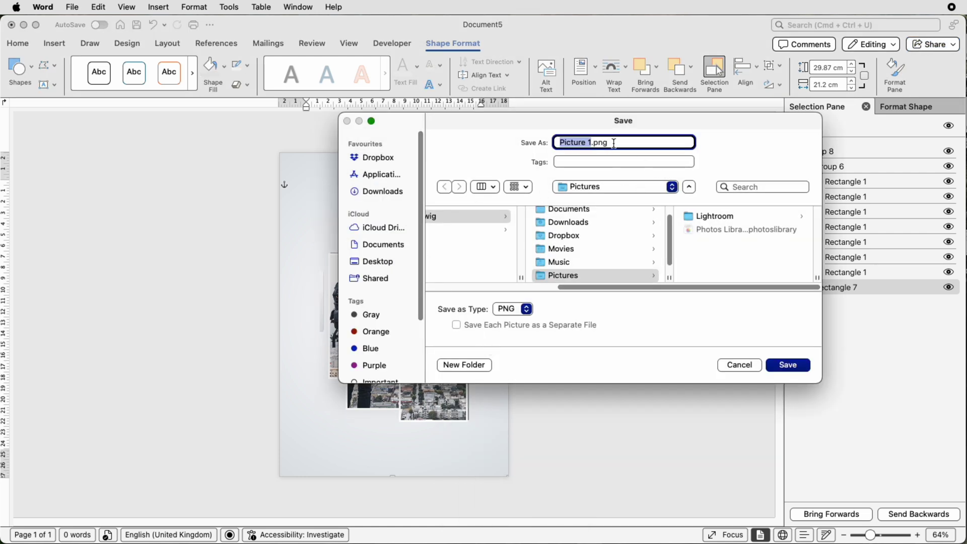
{"action": "left_click", "coordinate": [528, 309]}
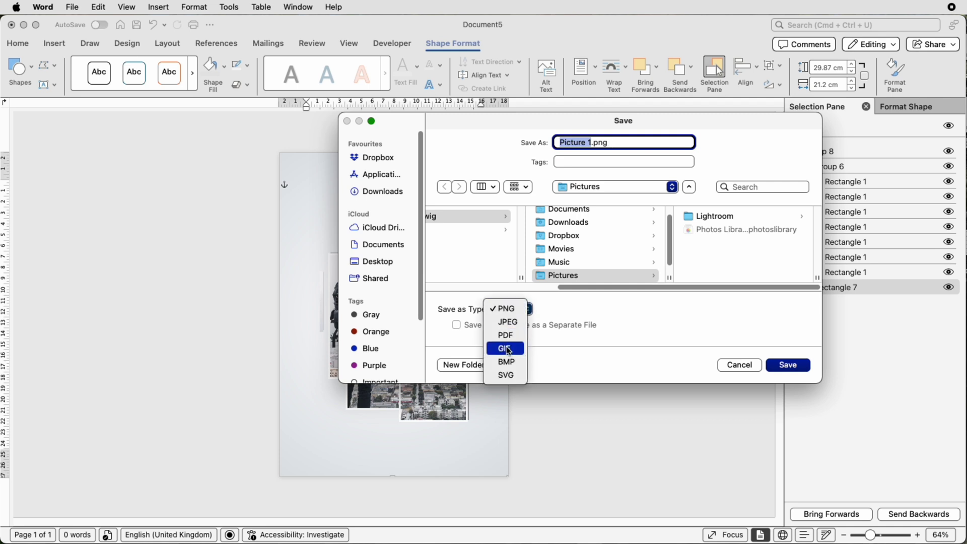
{"action": "left_click", "coordinate": [789, 366]}
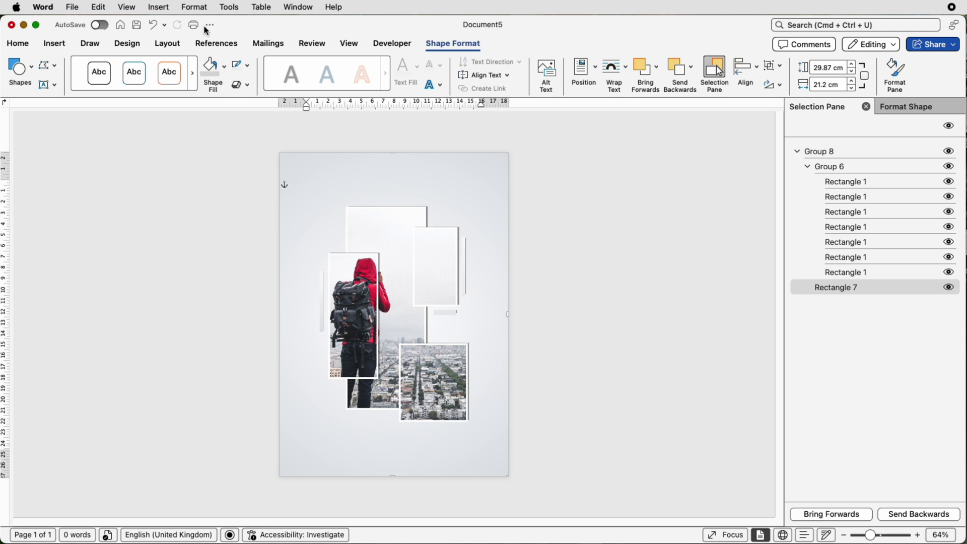
Start a new blank document and insert Picture 1.png from file.
{"action": "left_click", "coordinate": [122, 28]}
{"action": "left_click", "coordinate": [54, 44]}
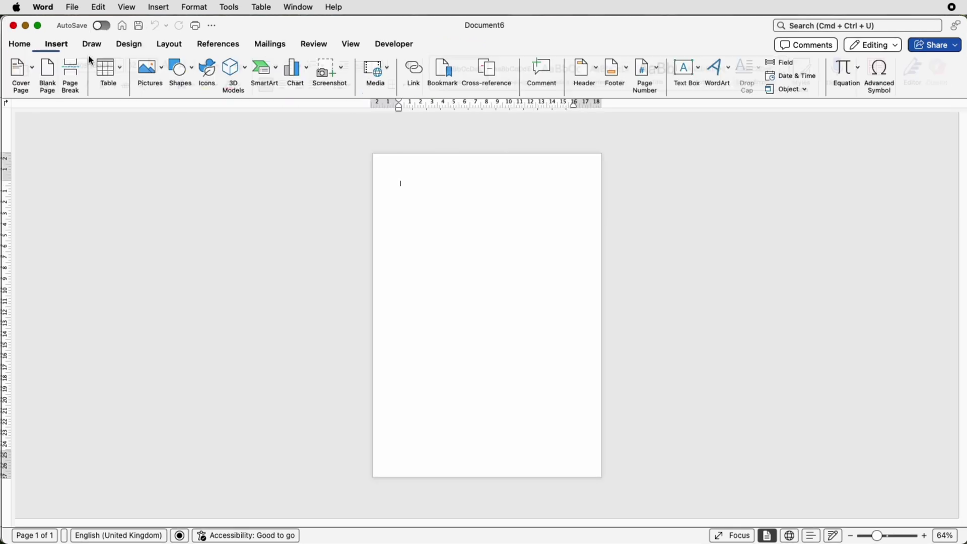
{"action": "left_click", "coordinate": [163, 77]}
{"action": "left_click", "coordinate": [168, 102]}
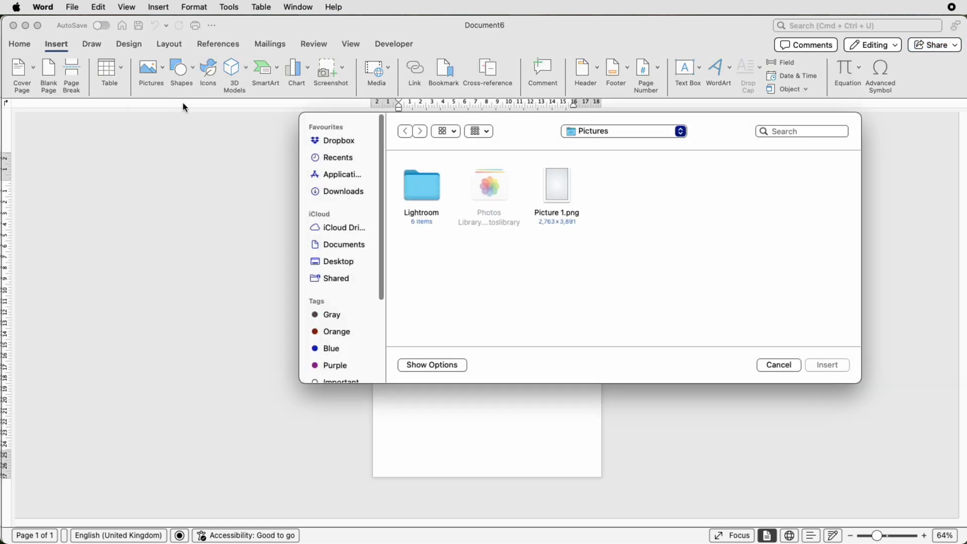
{"action": "left_click", "coordinate": [432, 190]}
{"action": "left_click", "coordinate": [828, 366]}
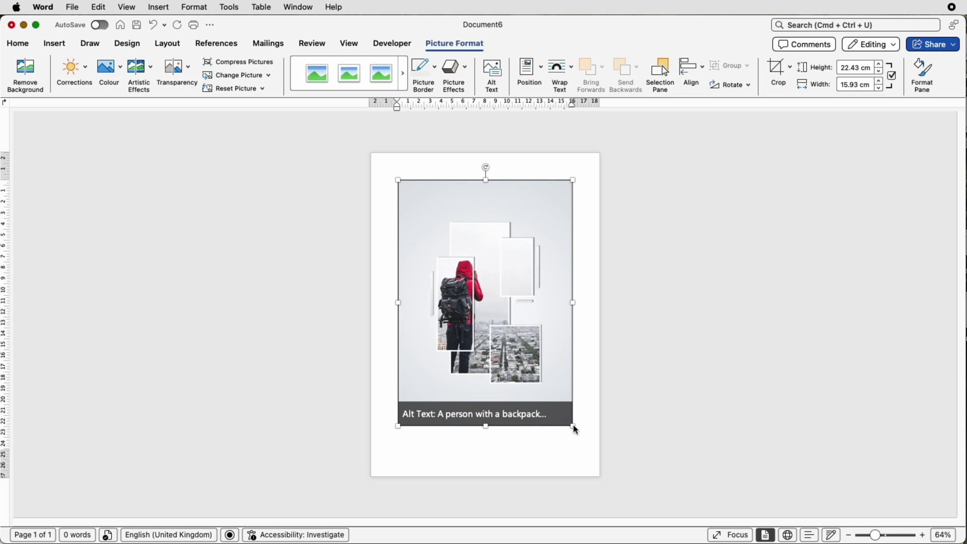
Shrink the picture to about 21.92 × 15.57 cm, wrap it In Front of Text, and move it lower.
{"action": "mouse_move", "coordinate": [572, 425]}
{"action": "left_mouse_down"}
{"action": "mouse_move", "coordinate": [493, 316]}
{"action": "mouse_move", "coordinate": [578, 432]}
{"action": "mouse_move", "coordinate": [559, 422]}
{"action": "left_mouse_up"}
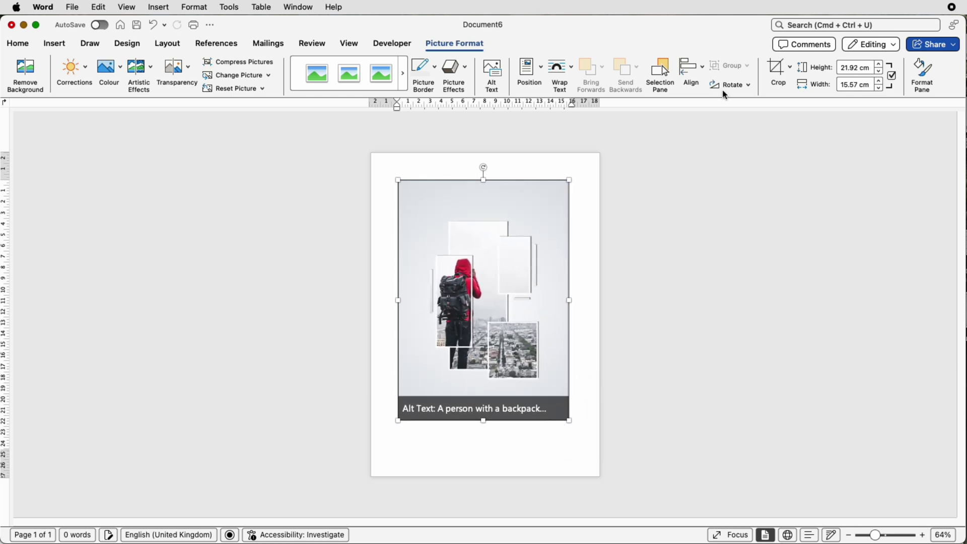
{"action": "left_click", "coordinate": [573, 68]}
{"action": "left_click", "coordinate": [580, 185]}
{"action": "mouse_move", "coordinate": [513, 267]}
{"action": "left_mouse_down"}
{"action": "mouse_move", "coordinate": [526, 247]}
{"action": "mouse_move", "coordinate": [511, 283]}
{"action": "left_mouse_up"}
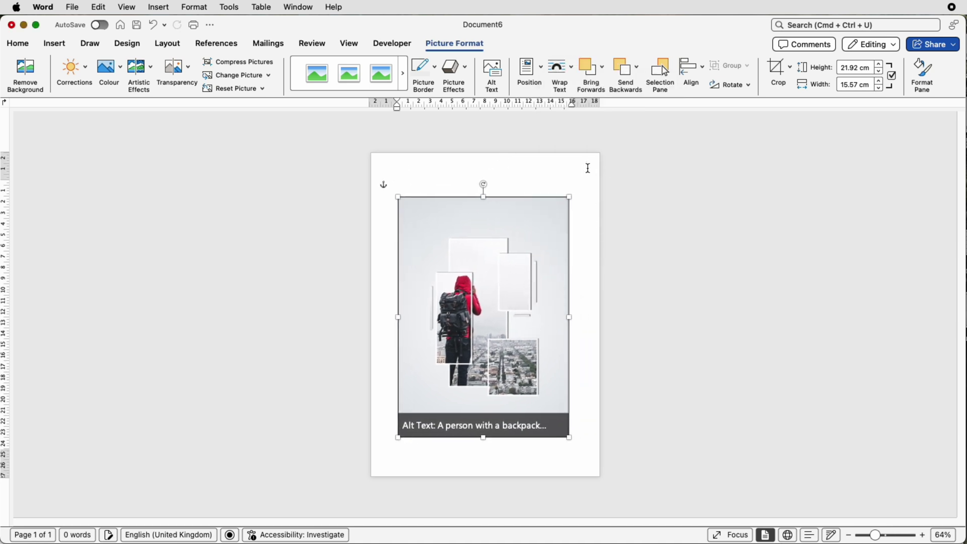
{"action": "left_click", "coordinate": [587, 166]}
{"action": "scroll", "coordinate": [566, 296], "scroll_direction": "up", "scroll_amount": 3}
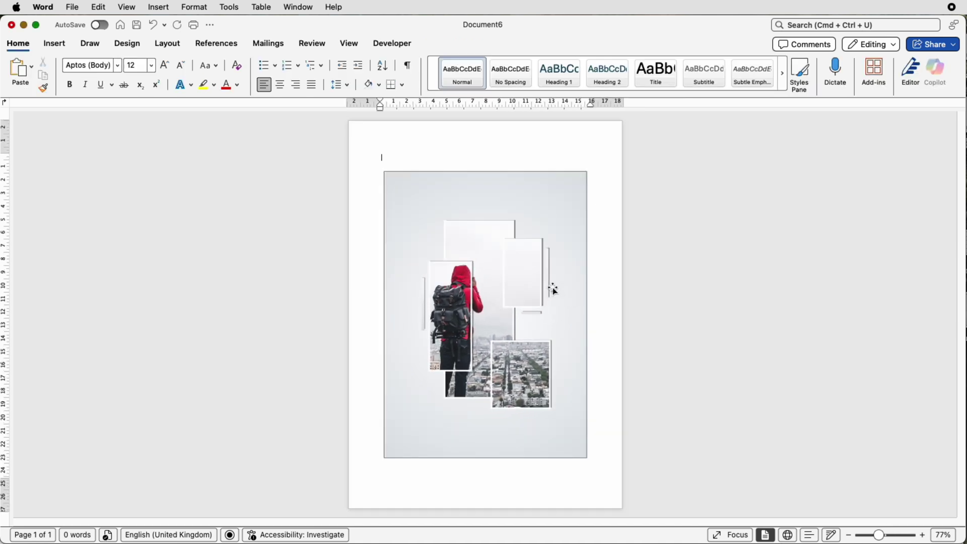